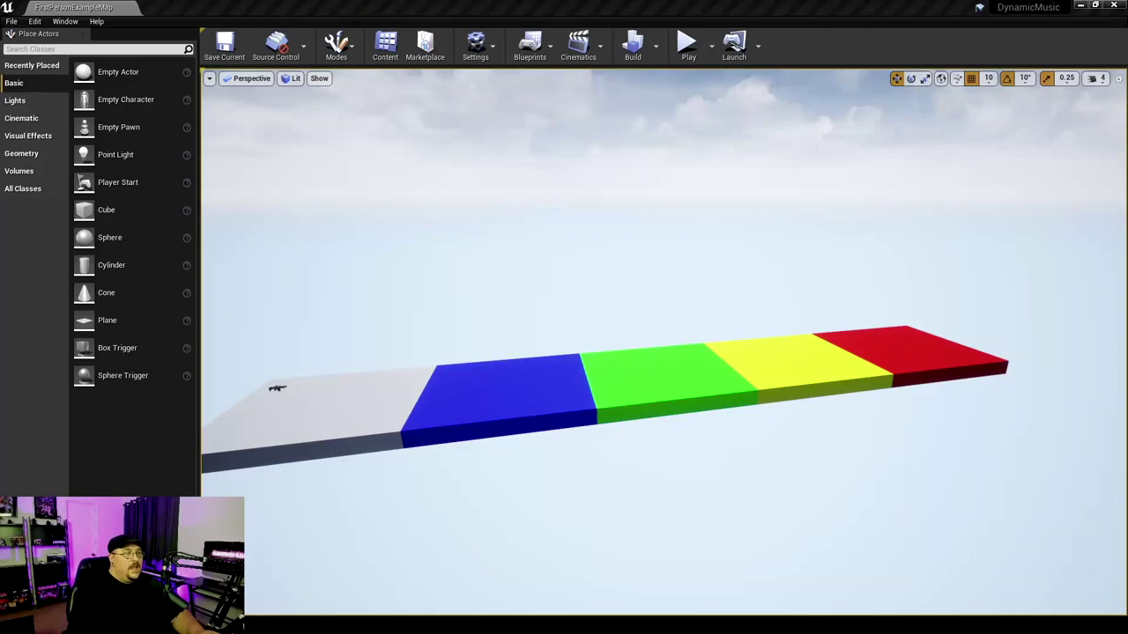
Select the white, blue, green, yellow and red floor platforms in the level one after another to inspect them
left_click(278, 389)
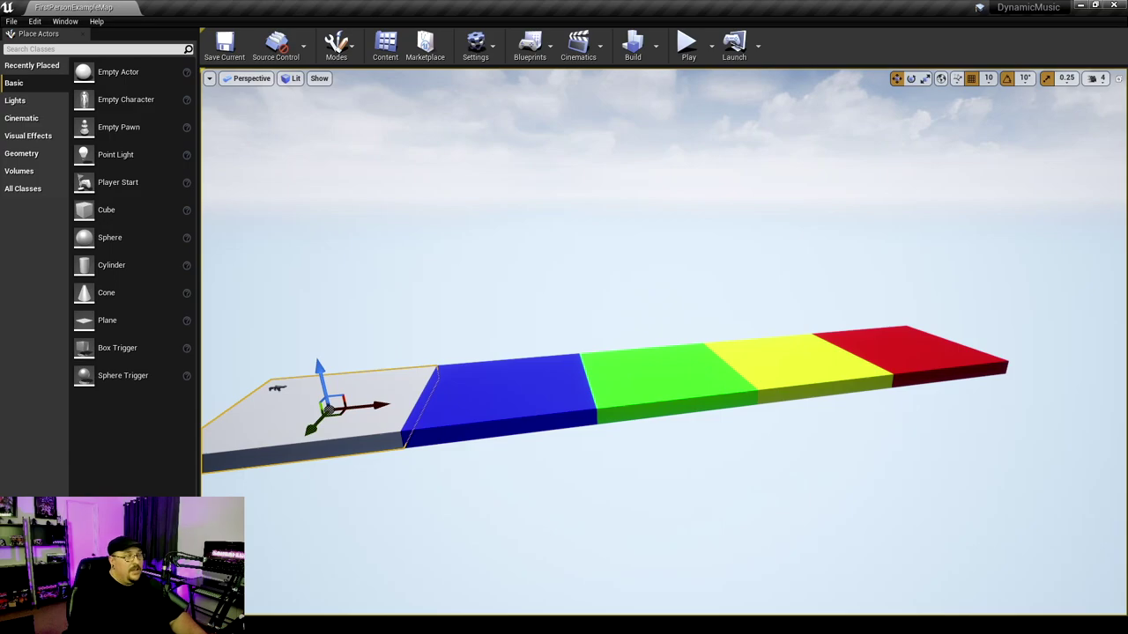
left_click(505, 388)
left_click(663, 374)
left_click(789, 363)
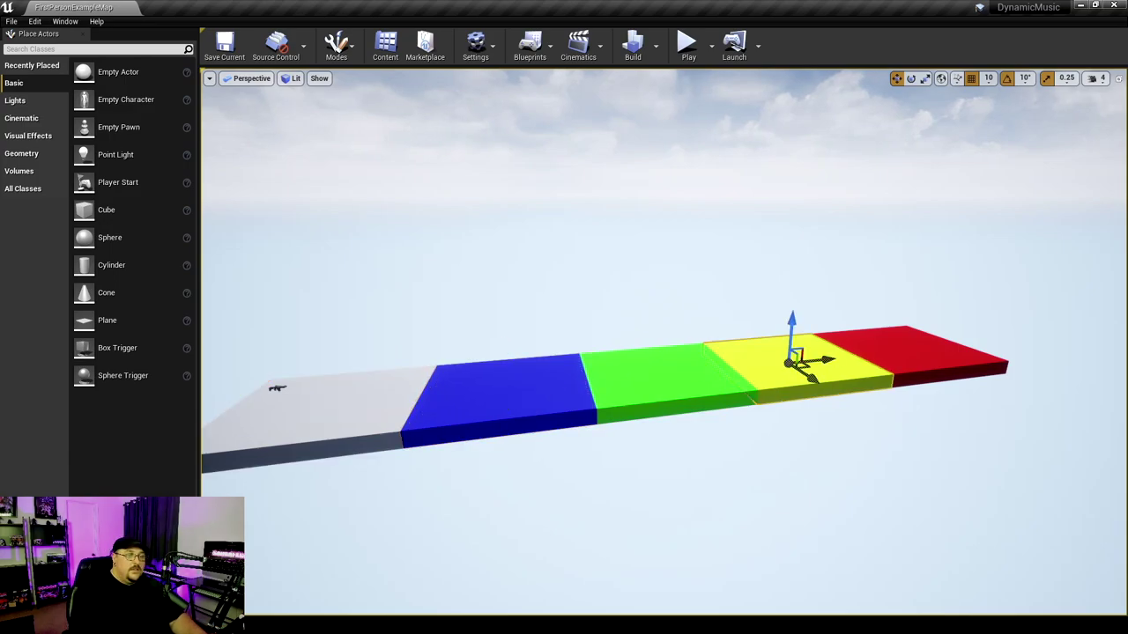
left_click(929, 354)
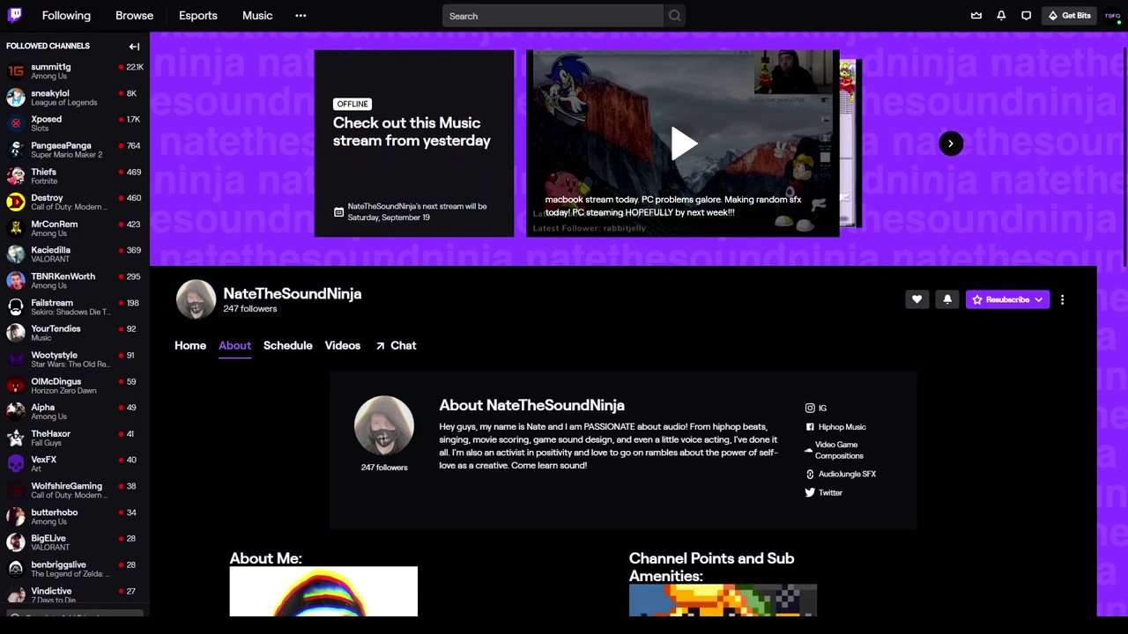
Switch to the composer's Twitch channel page and look through its About section
scroll(623, 324, "down", 1)
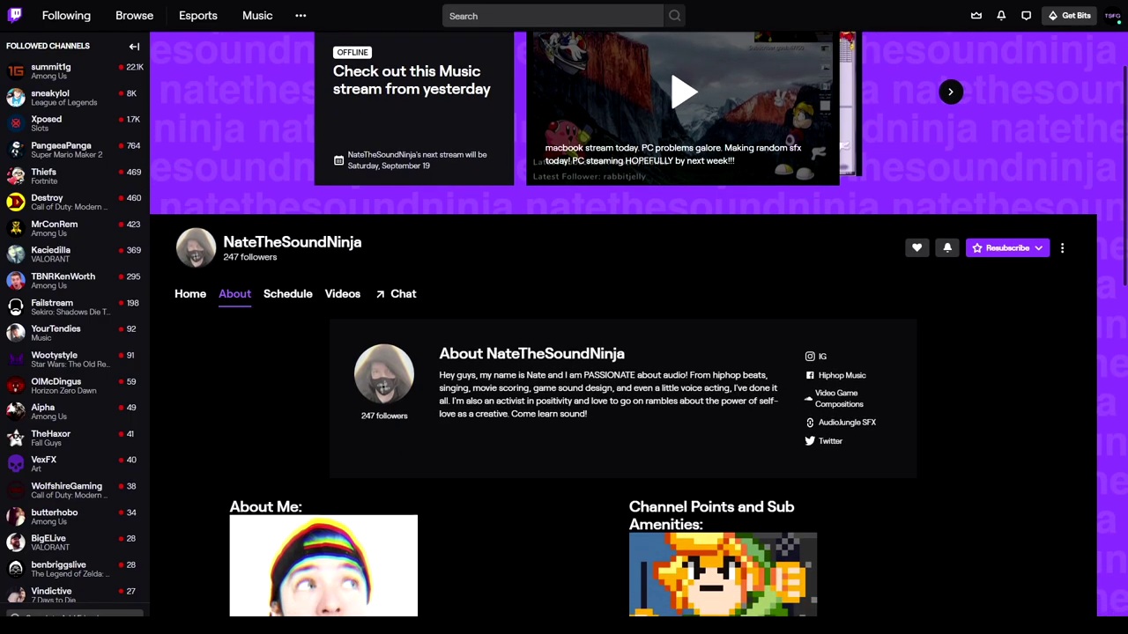
scroll(623, 324, "down", 1)
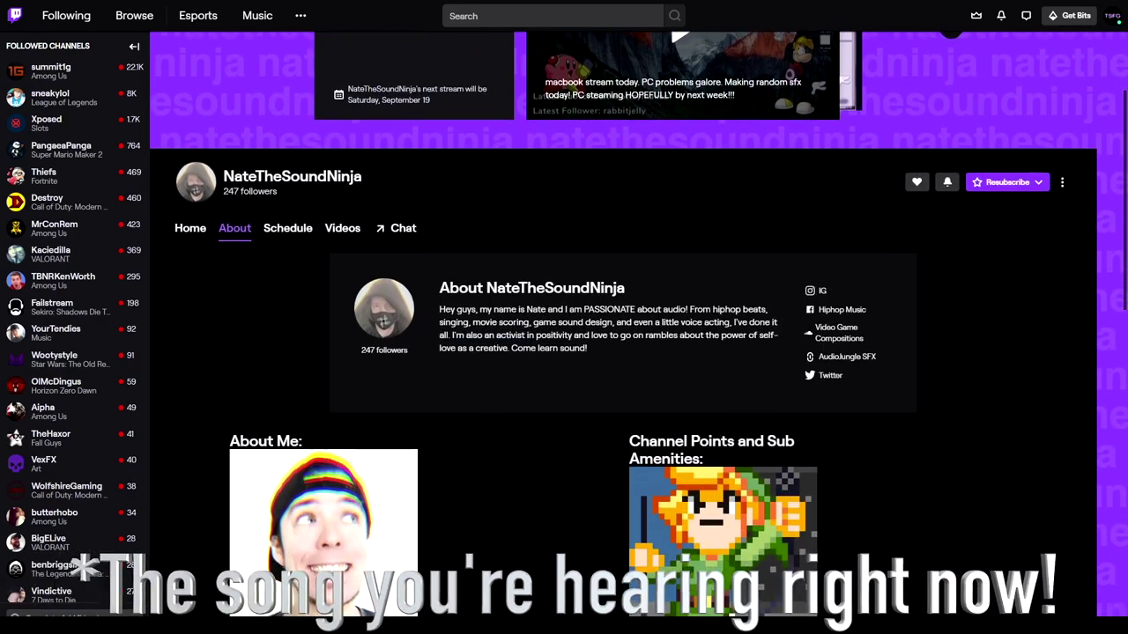
scroll(623, 324, "down", 1)
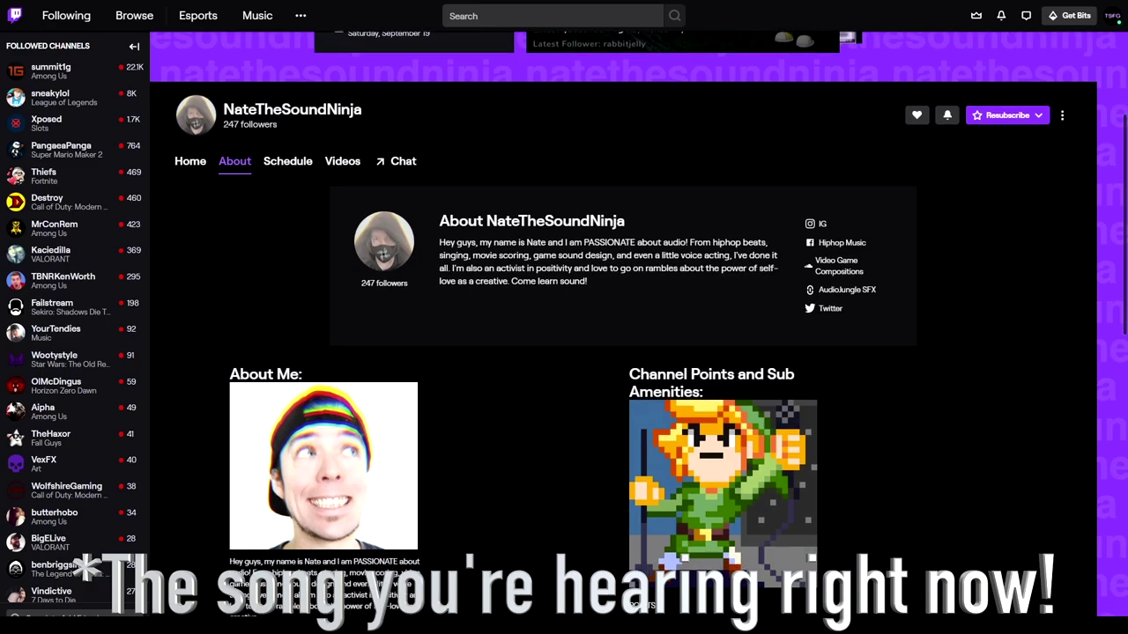
scroll(638, 317, "down", 1)
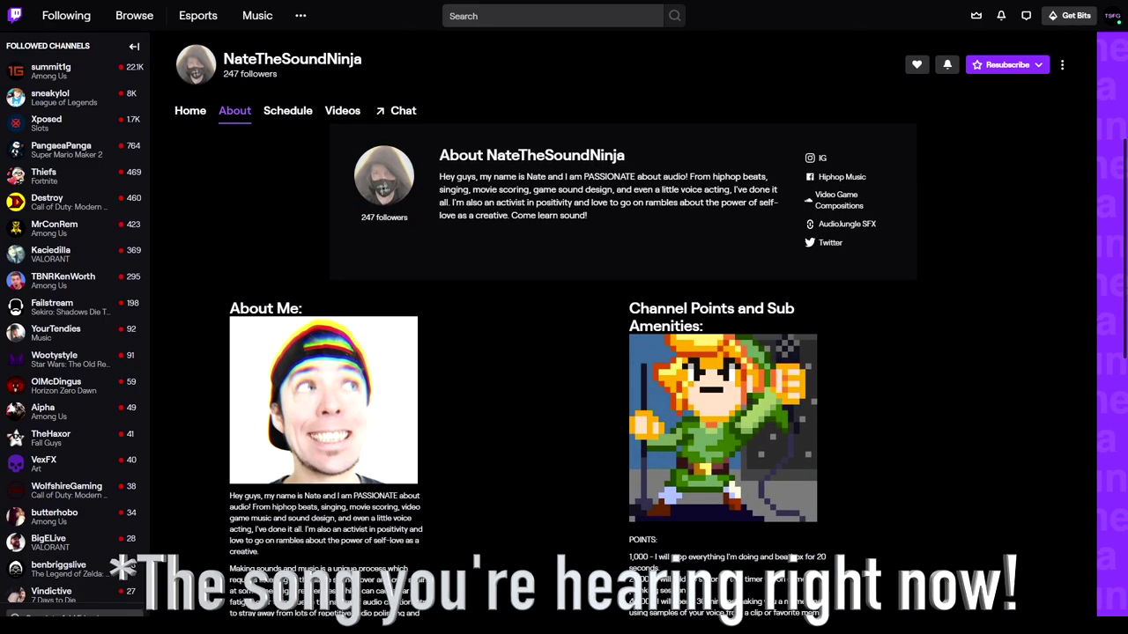
scroll(639, 318, "down", 1)
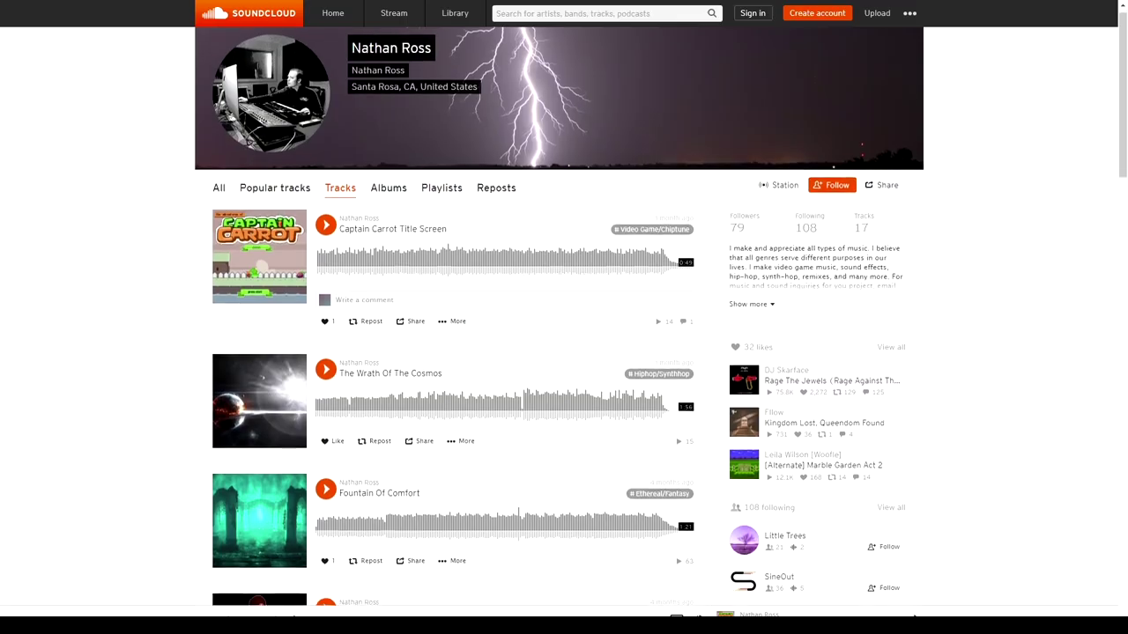
Switch to the composer's SoundCloud profile and look through the list of tracks
scroll(559, 318, "down", 1)
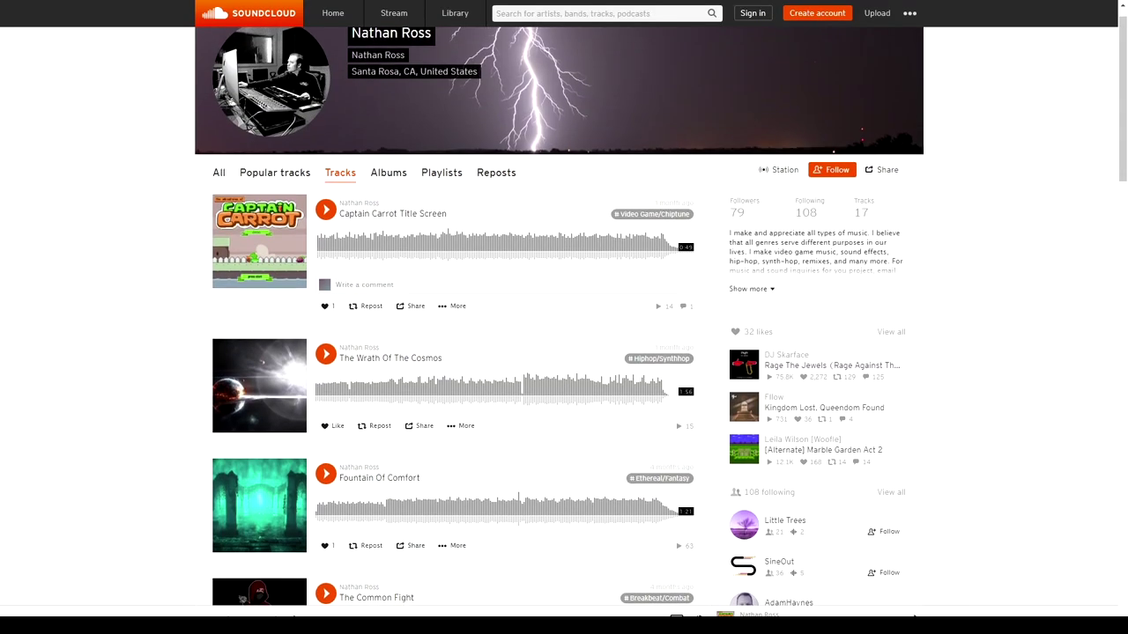
scroll(559, 317, "down", 1)
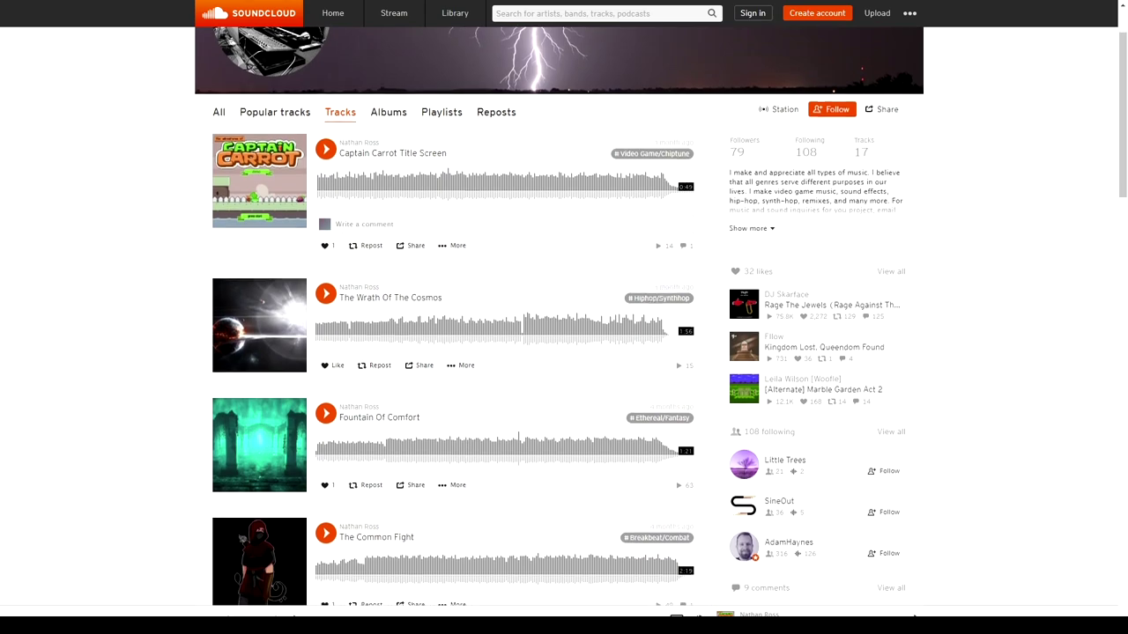
scroll(559, 317, "down", 1)
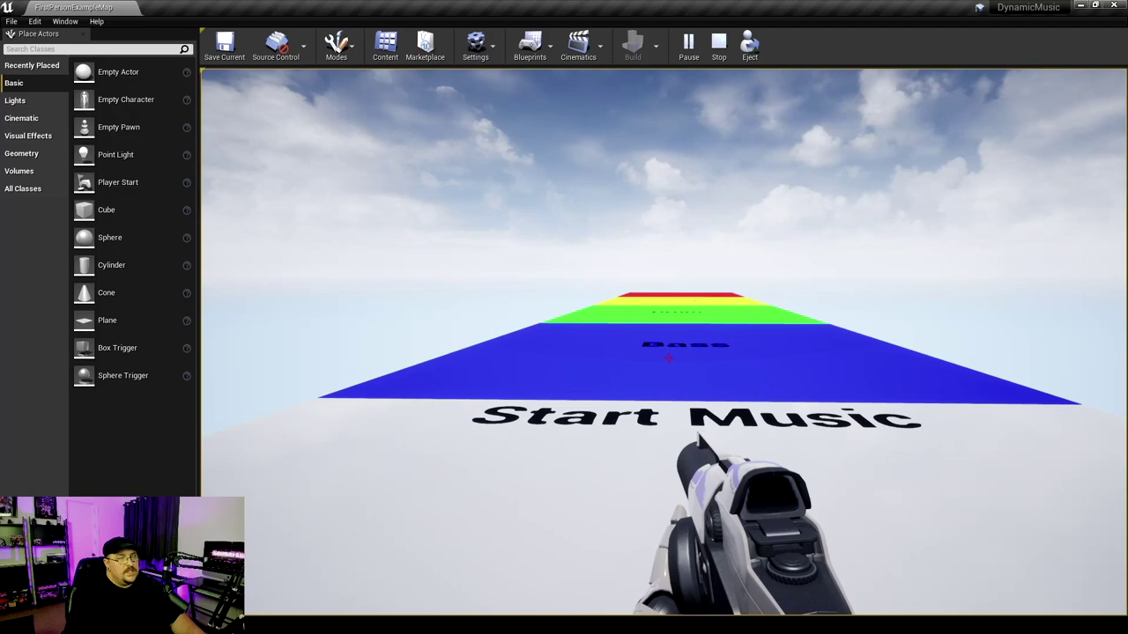
Play-test the level in Unreal Editor by walking from the Start Music platform across Bass, Drums and Strings to Synth
key("s")
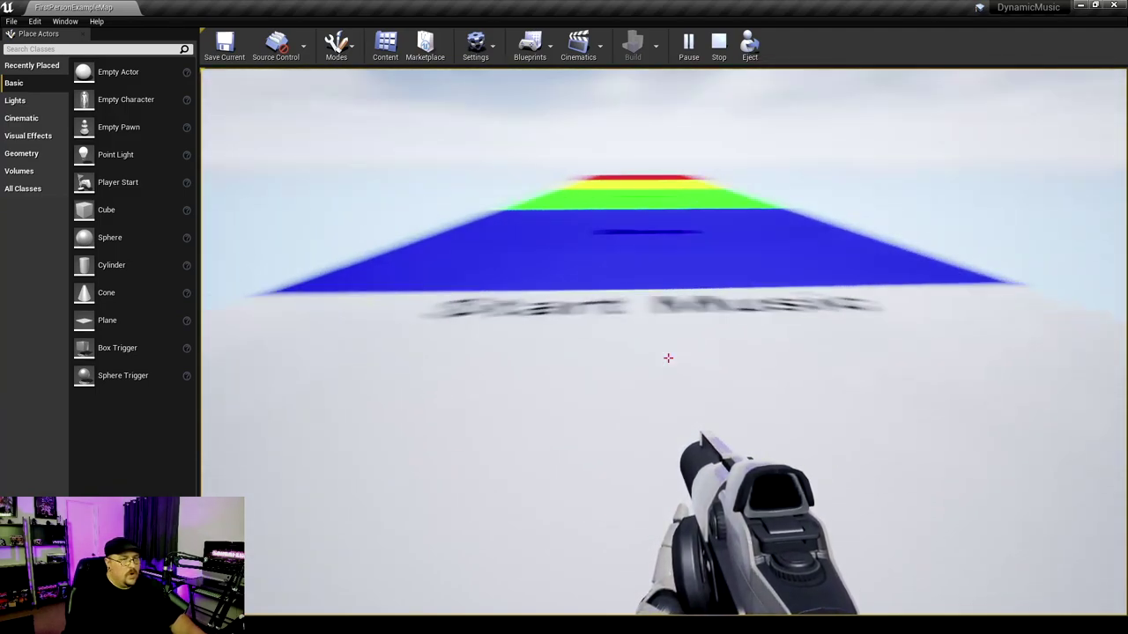
key("w")
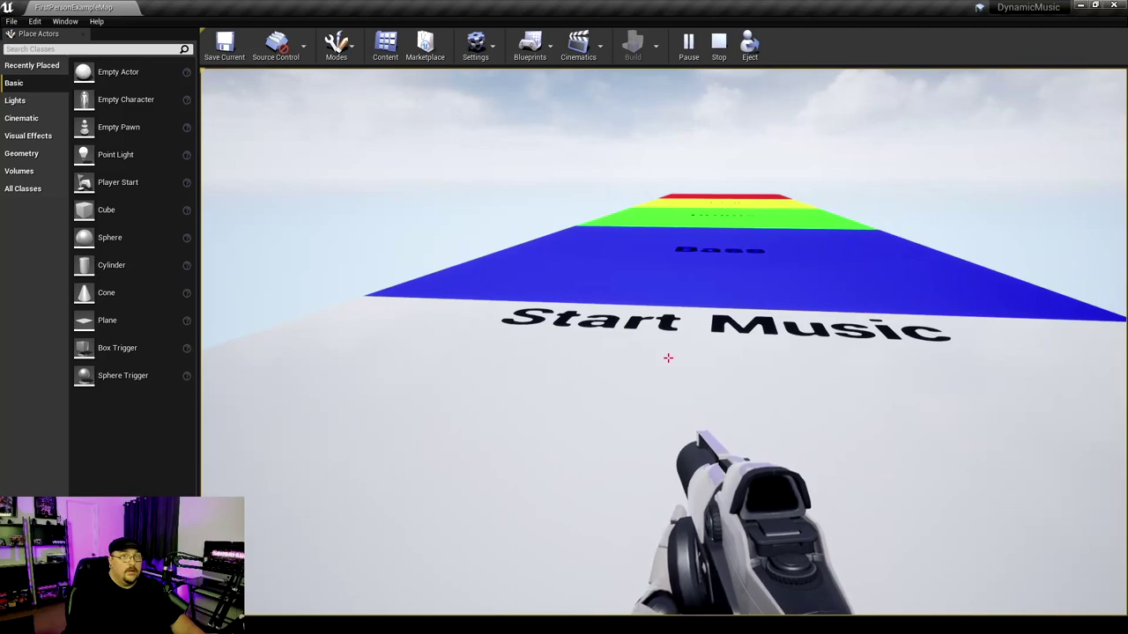
key("w")
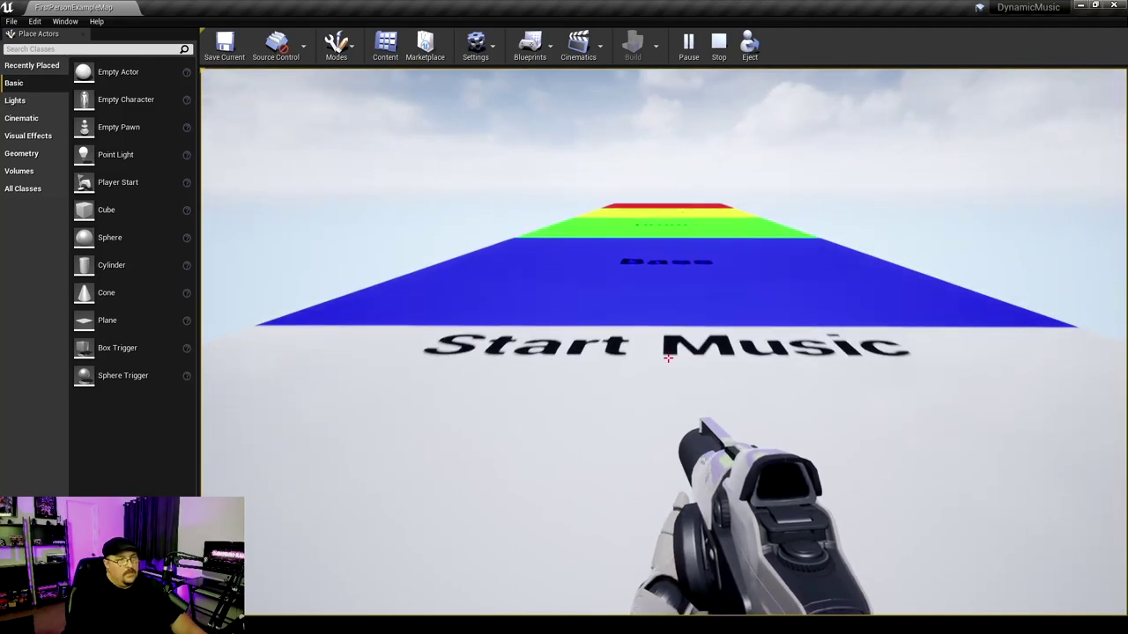
key("w")
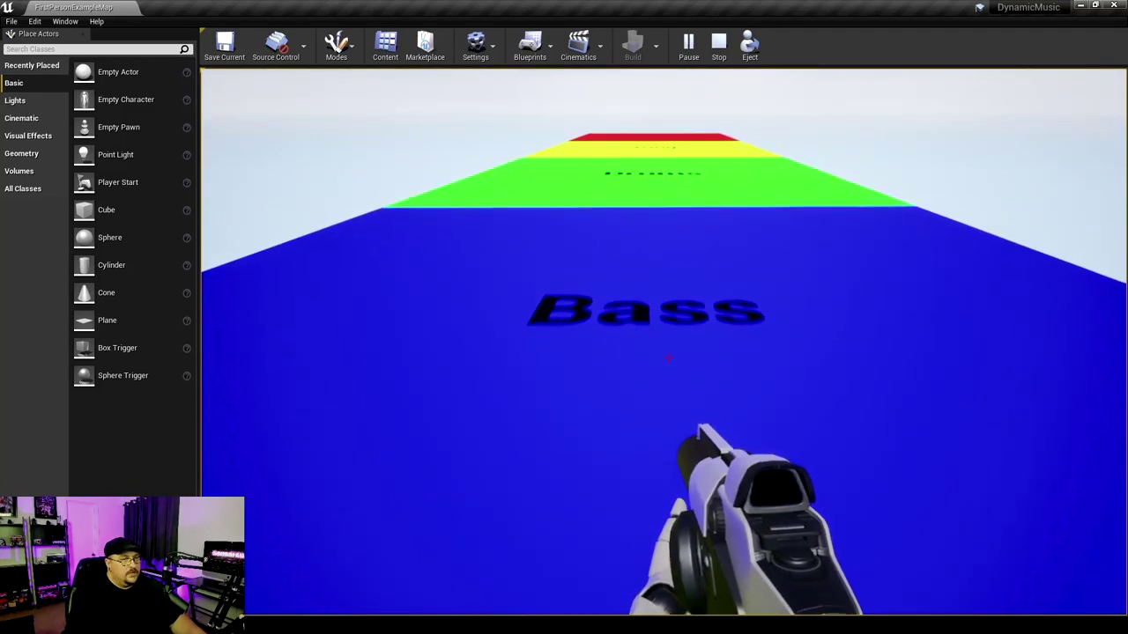
key("w")
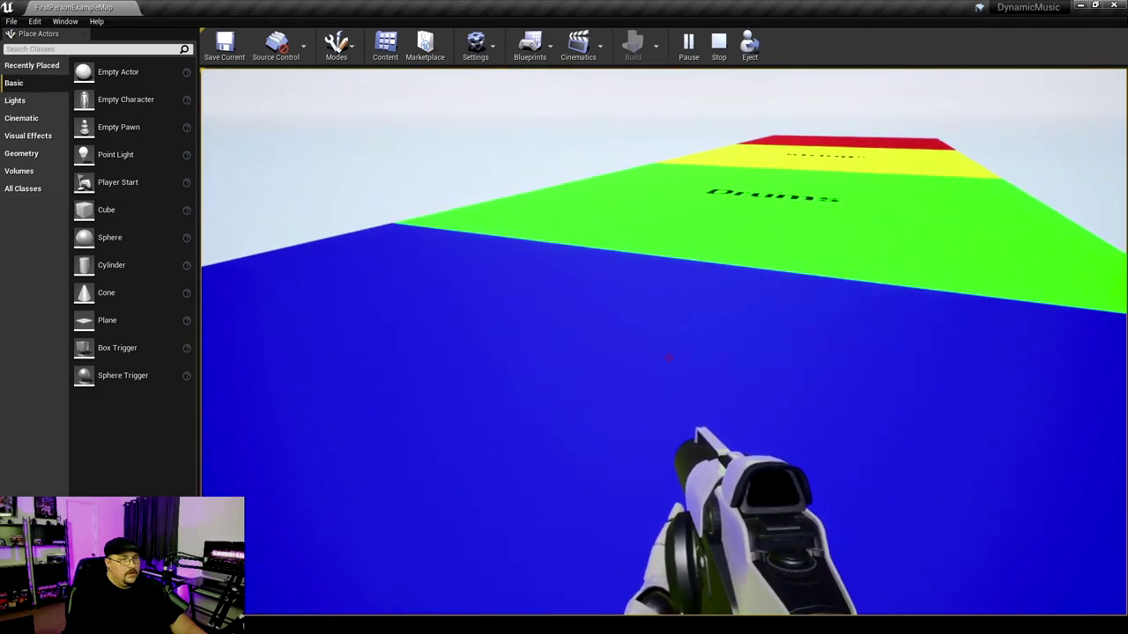
key("w")
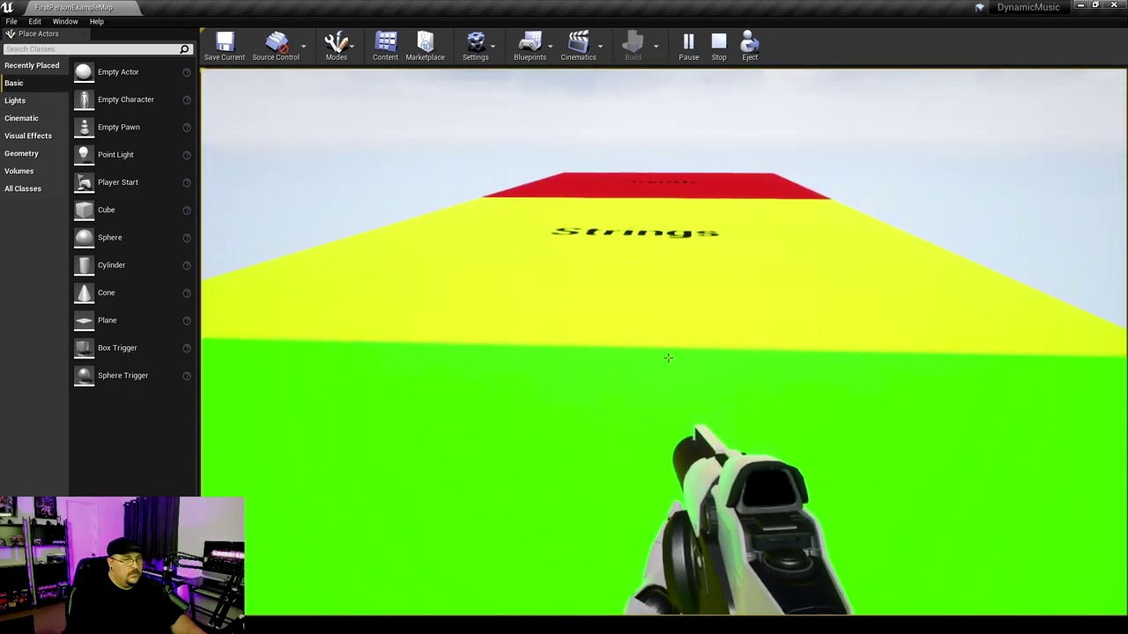
key("w")
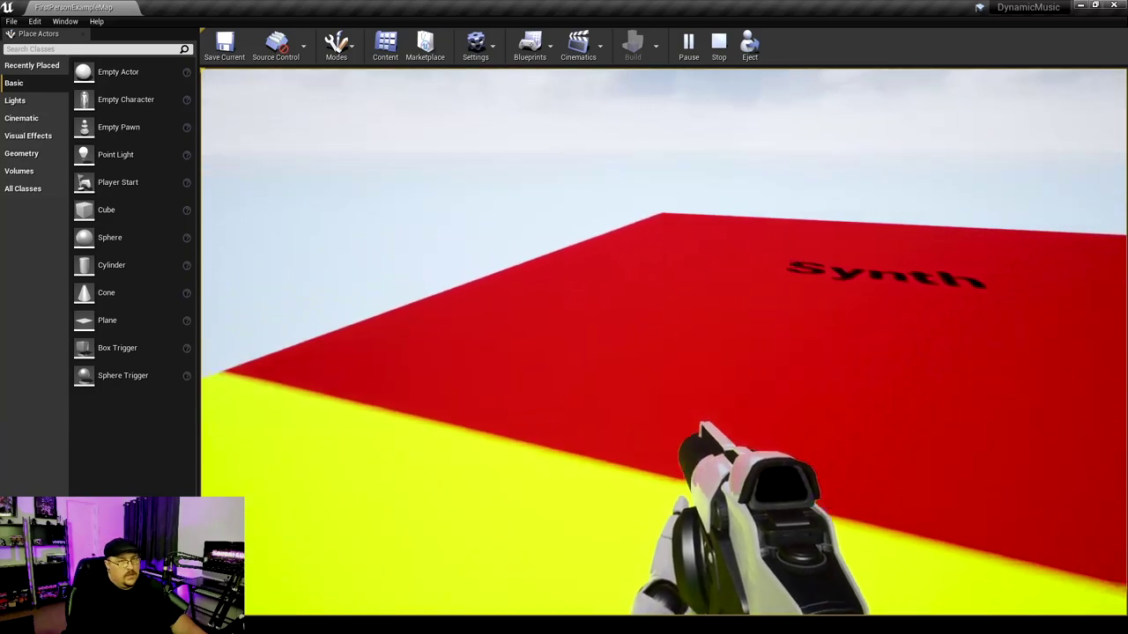
key("w")
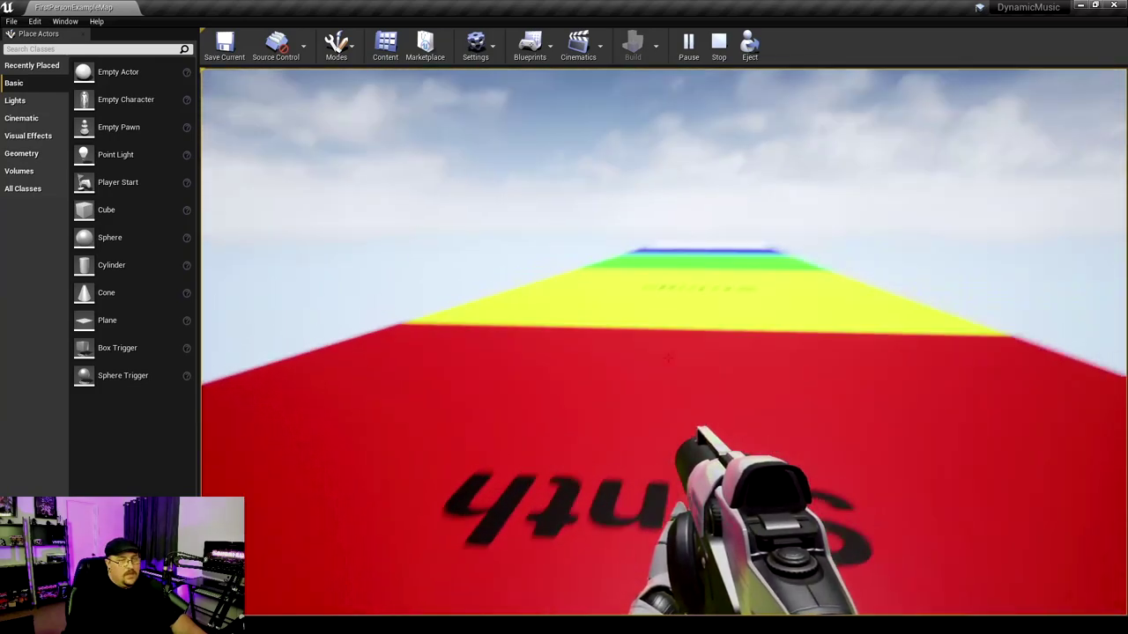
Walk back from the Synth platform onto the Strings platform to test the music layers in the reverse direction
key("w")
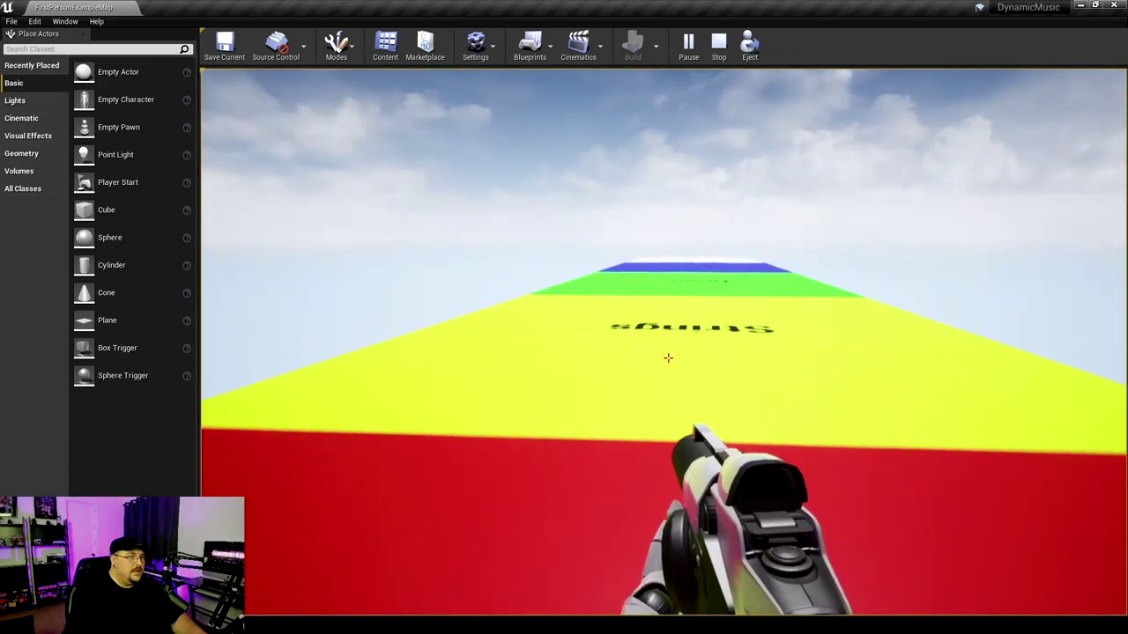
key("w")
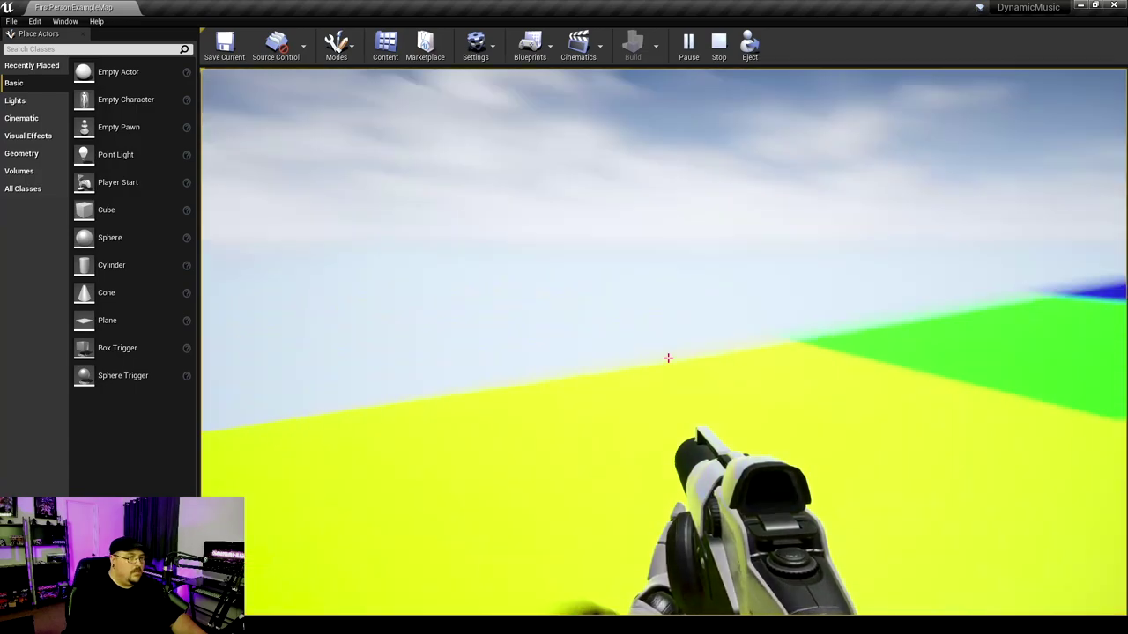
key("s")
key("s")
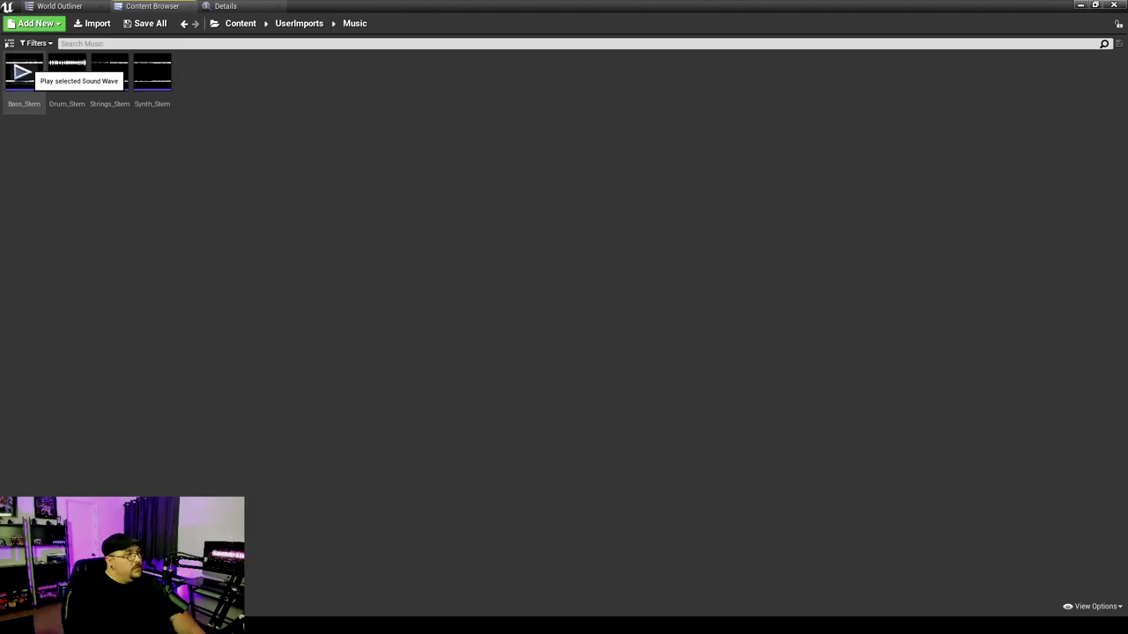
Preview the Bass_Stem, Drum_Stem, Strings_Stem and Synth_Stem sound waves in the Music folder
left_click(23, 72)
left_click(67, 72)
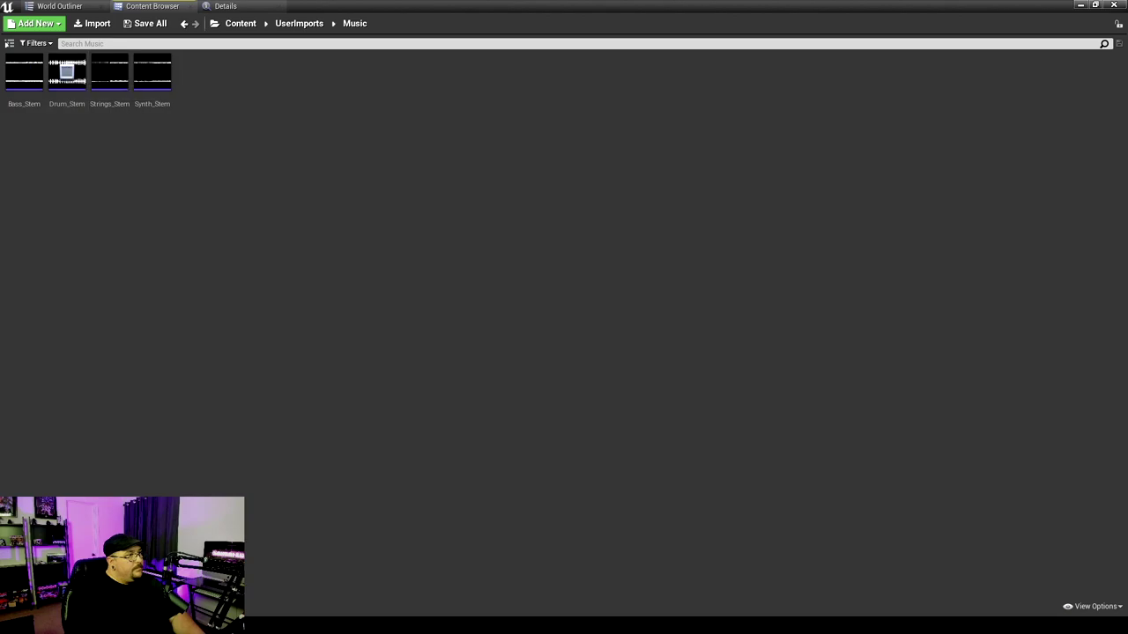
left_click(109, 71)
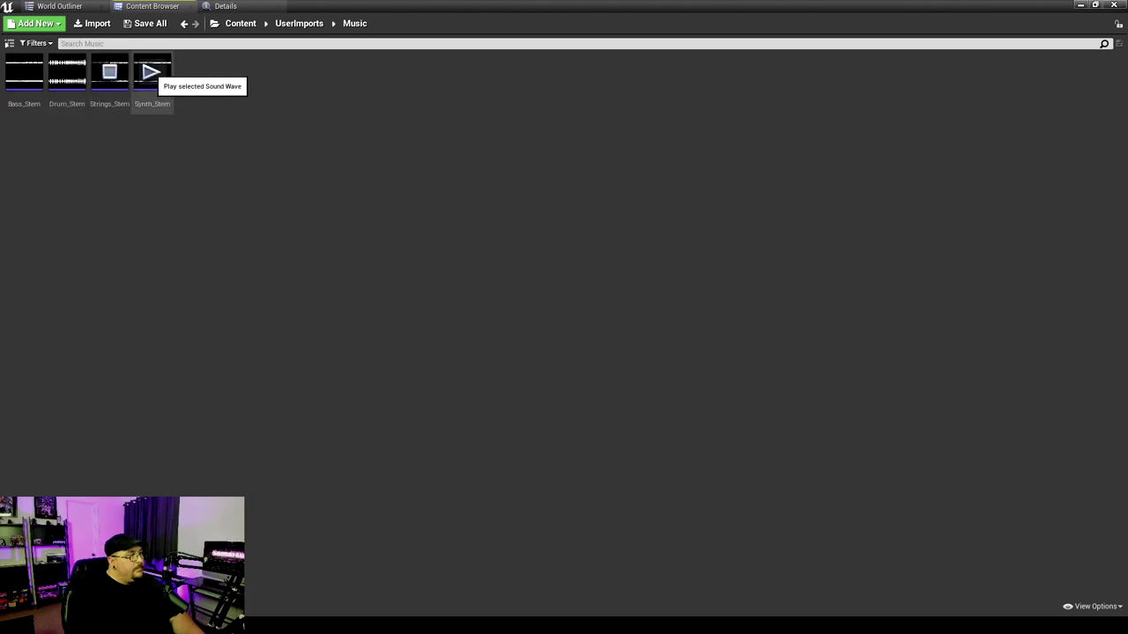
left_click(152, 72)
left_click(152, 71)
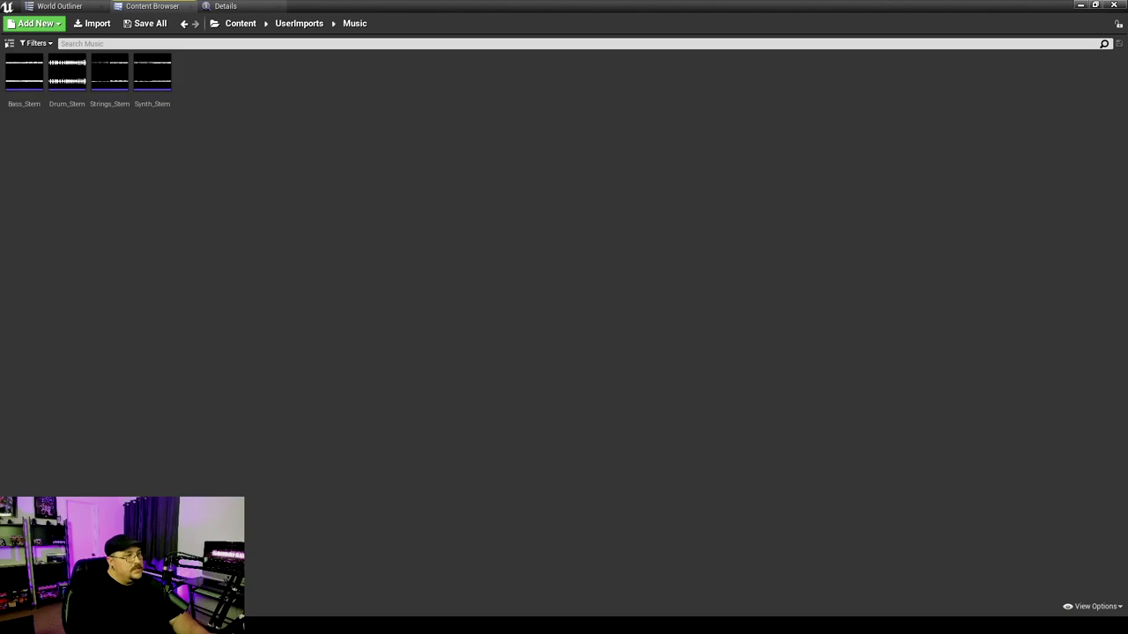
Create two Sound Classes named Bass_Class and Drum_Class in the Music folder
right_click(148, 169)
mouse_move(250, 534)
left_click(432, 555)
type("Bass_Class")
key("Return")
right_click(164, 164)
left_click(447, 551)
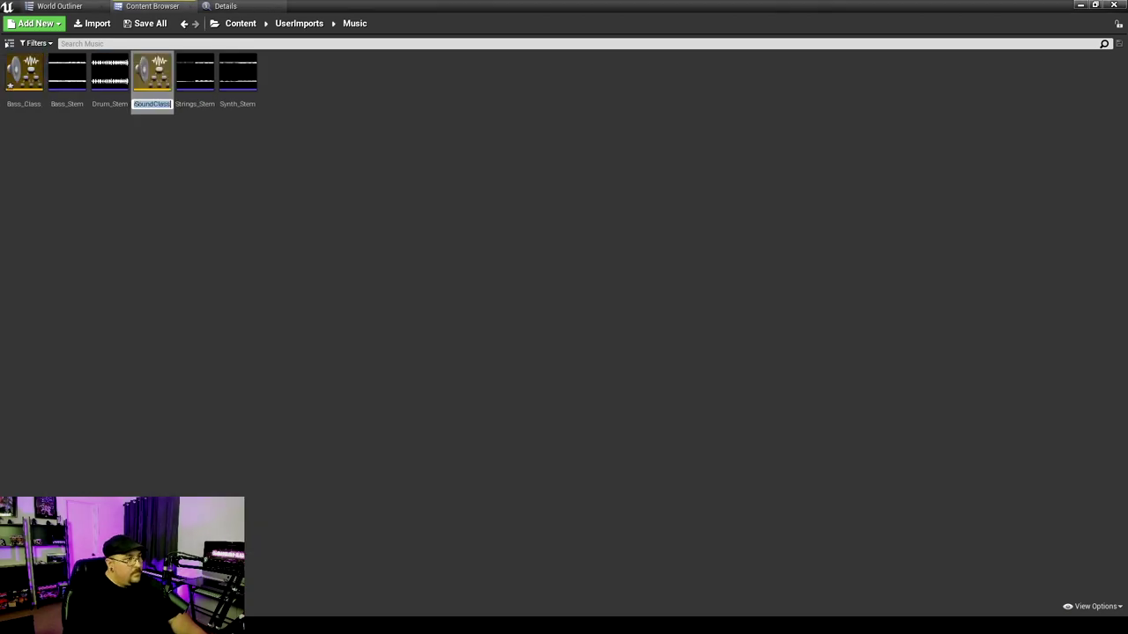
type("Drum_Class")
key("Return")
Create two more Sound Classes named Strings_Class and Synth_Class in the Music folder
right_click(330, 231)
left_click(614, 555)
type("Strings_Class")
key("Return")
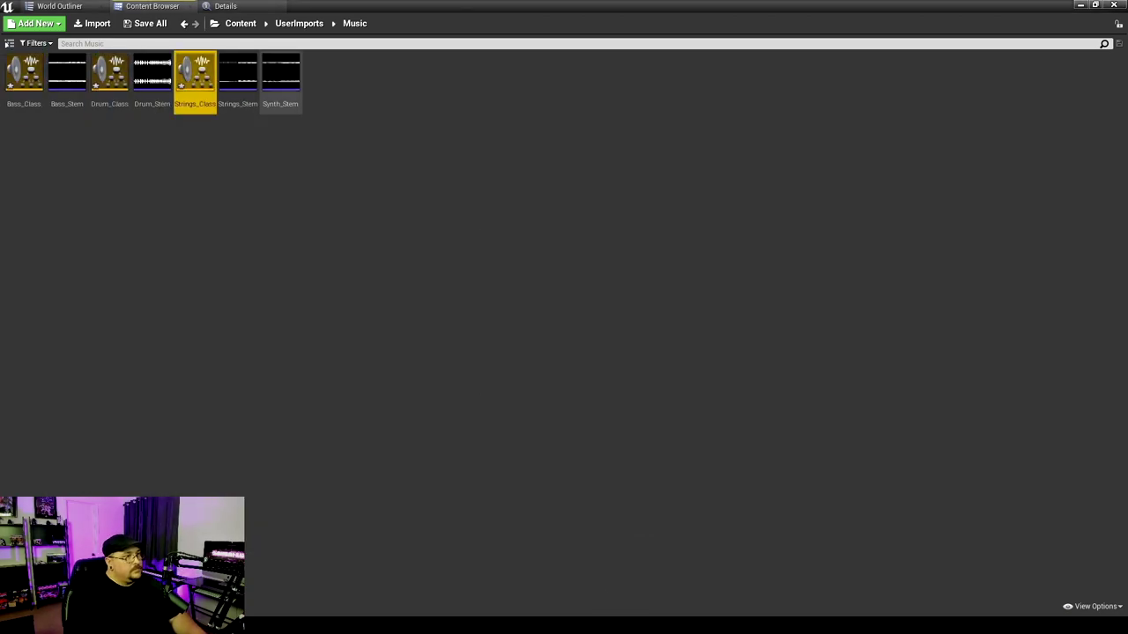
right_click(292, 173)
left_click(576, 556)
key("Return")
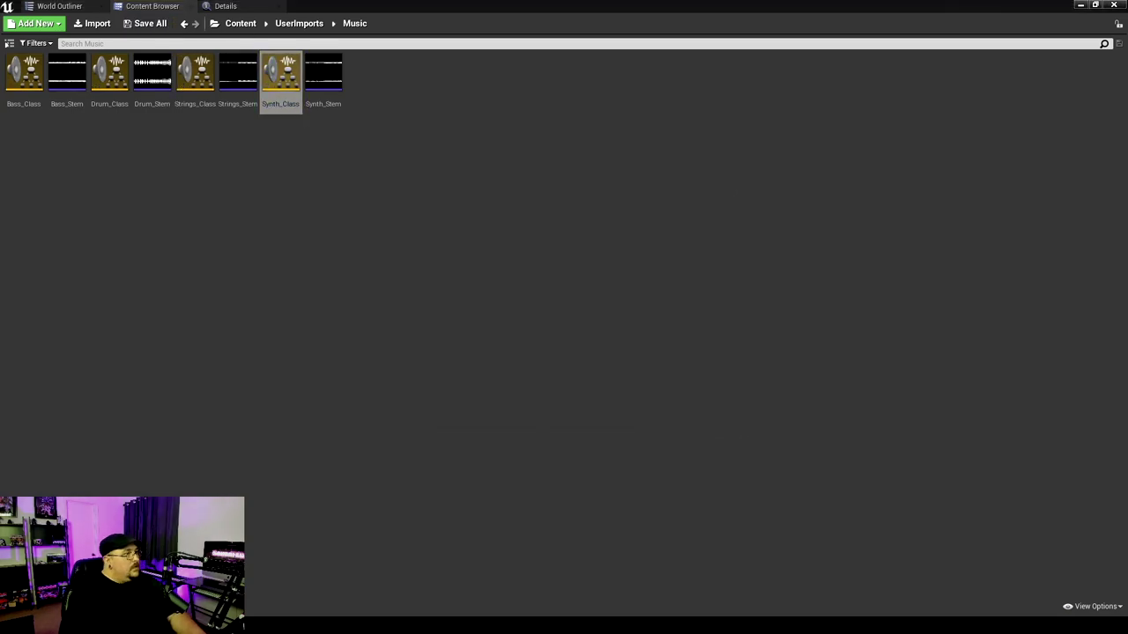
Open the Bass_Stem sound wave and set its Class to Bass_Class
double_click(67, 75)
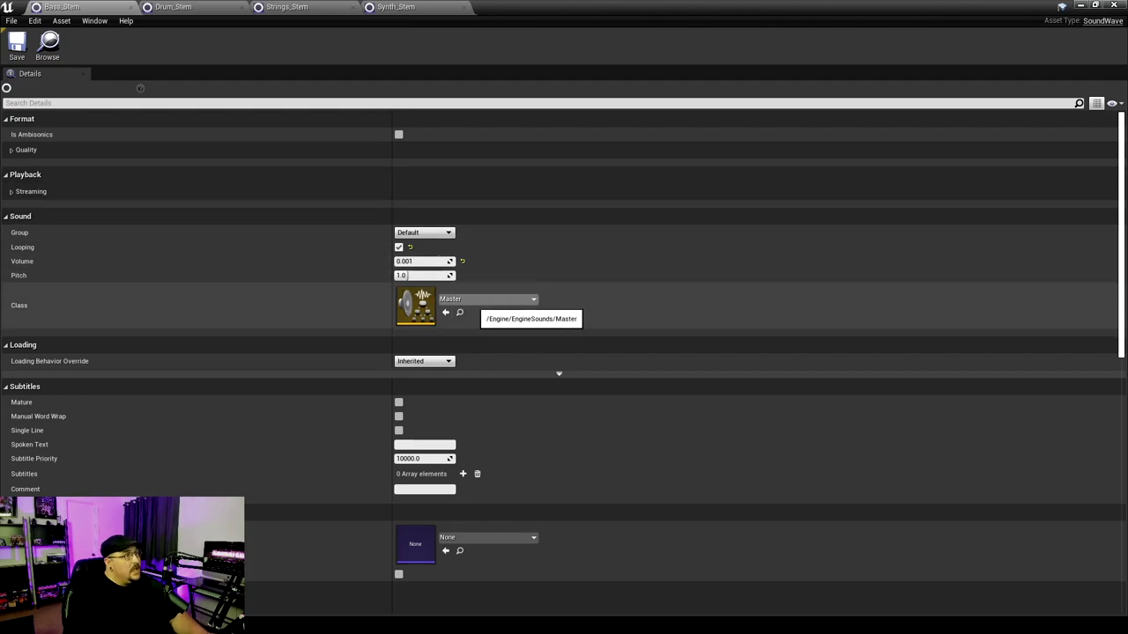
left_click(481, 299)
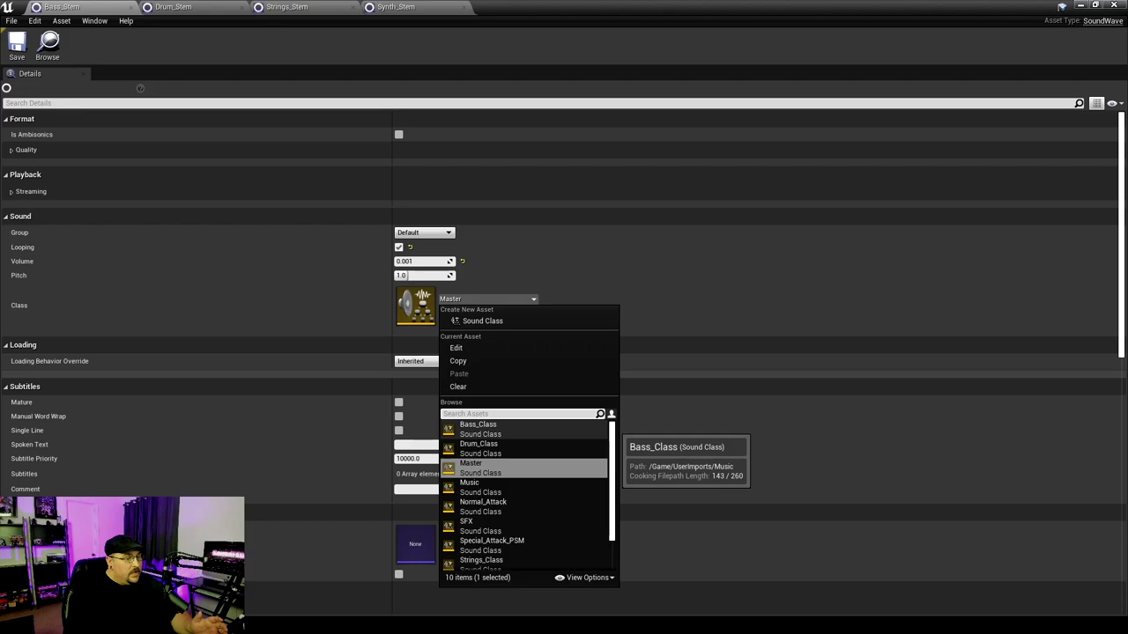
left_click(480, 429)
Assign the matching Sound Classes to Drum_Stem, Strings_Stem and Synth_Stem, and save all four modified stems
left_click(174, 8)
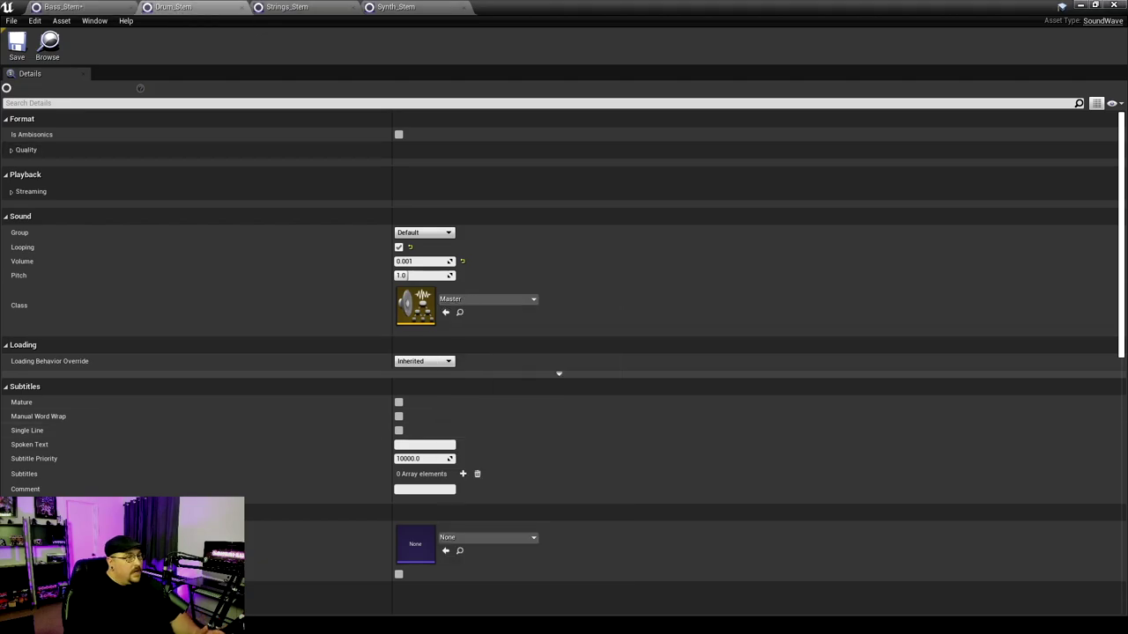
left_click(481, 300)
left_click(481, 431)
left_click(487, 298)
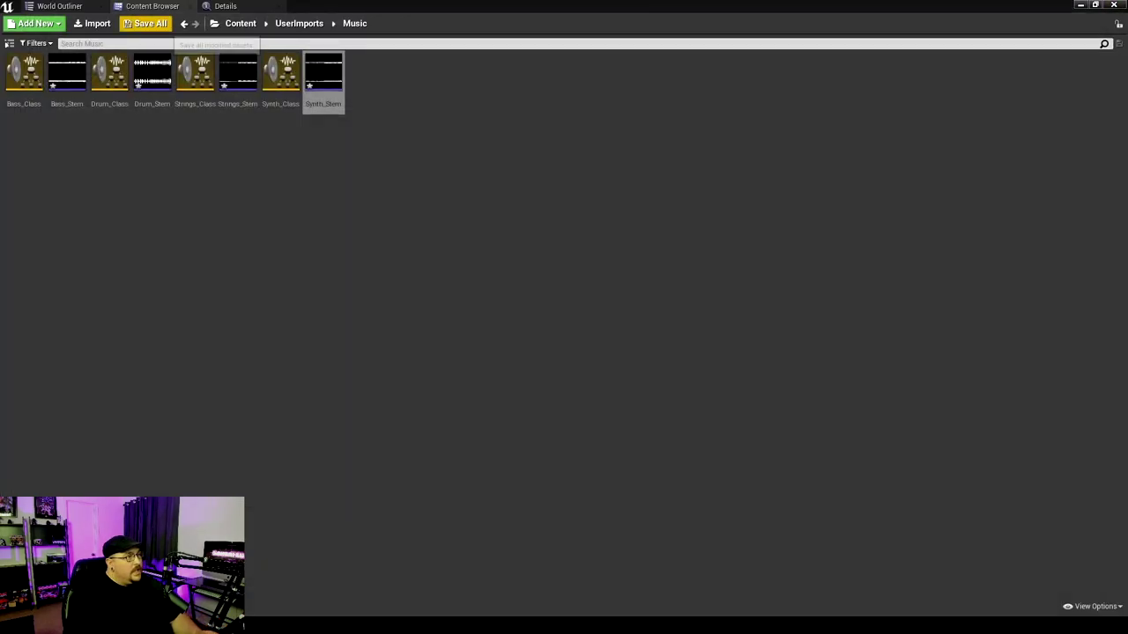
left_click(150, 23)
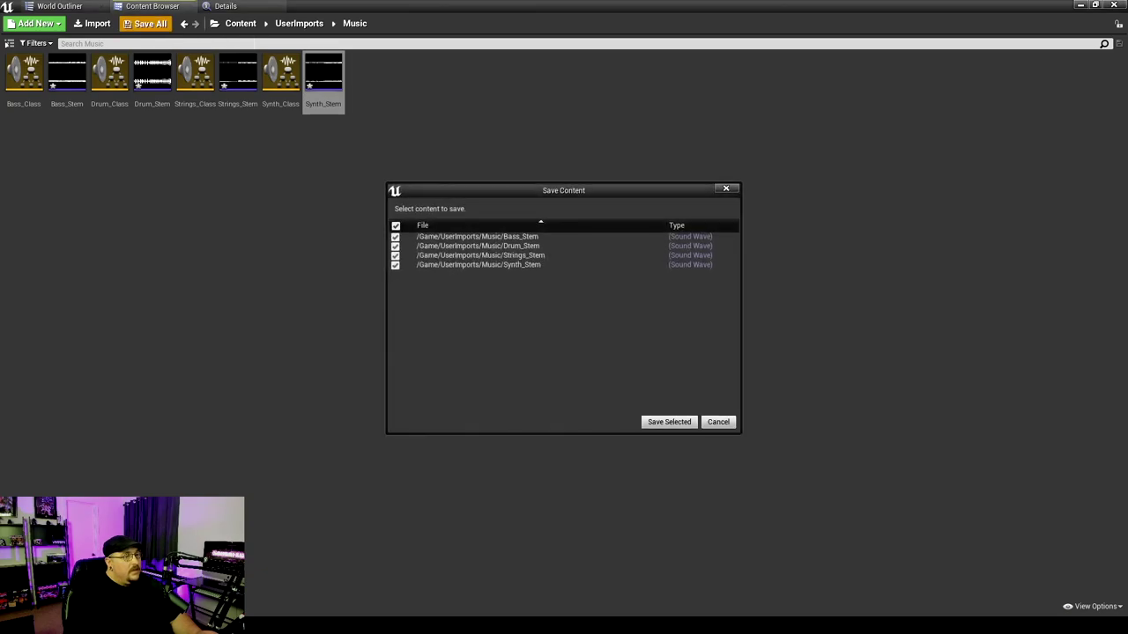
left_click(668, 422)
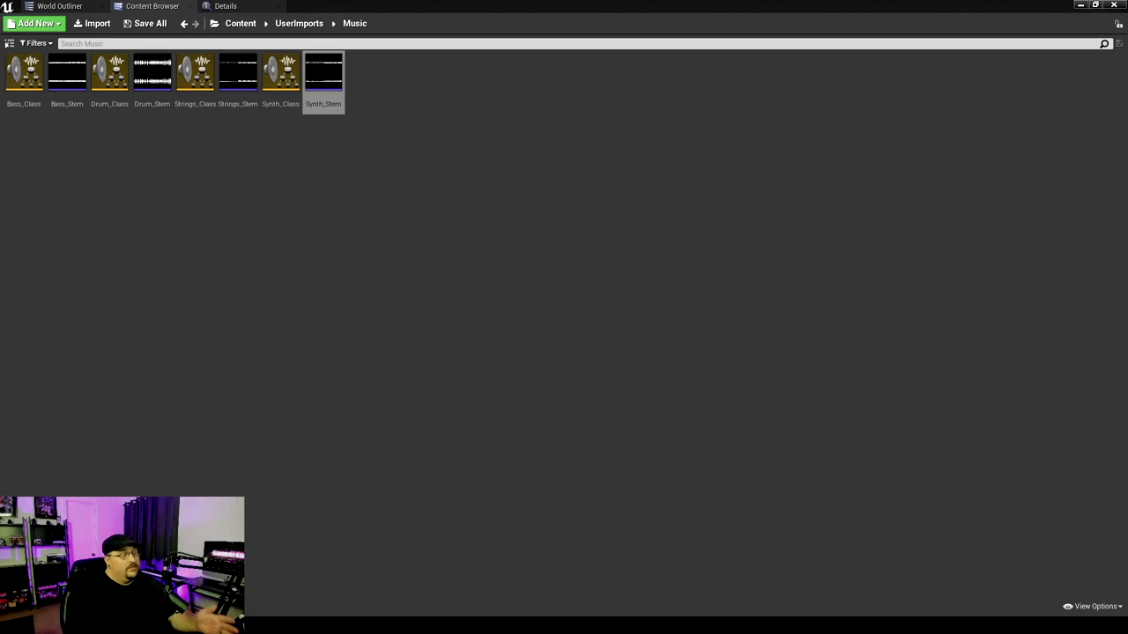
Create two Sound Mixes named Bass_Mix and Drum_Mix in the Music folder
right_click(273, 291)
mouse_move(346, 579)
mouse_move(460, 544)
left_click(561, 577)
type("Bass_Mix")
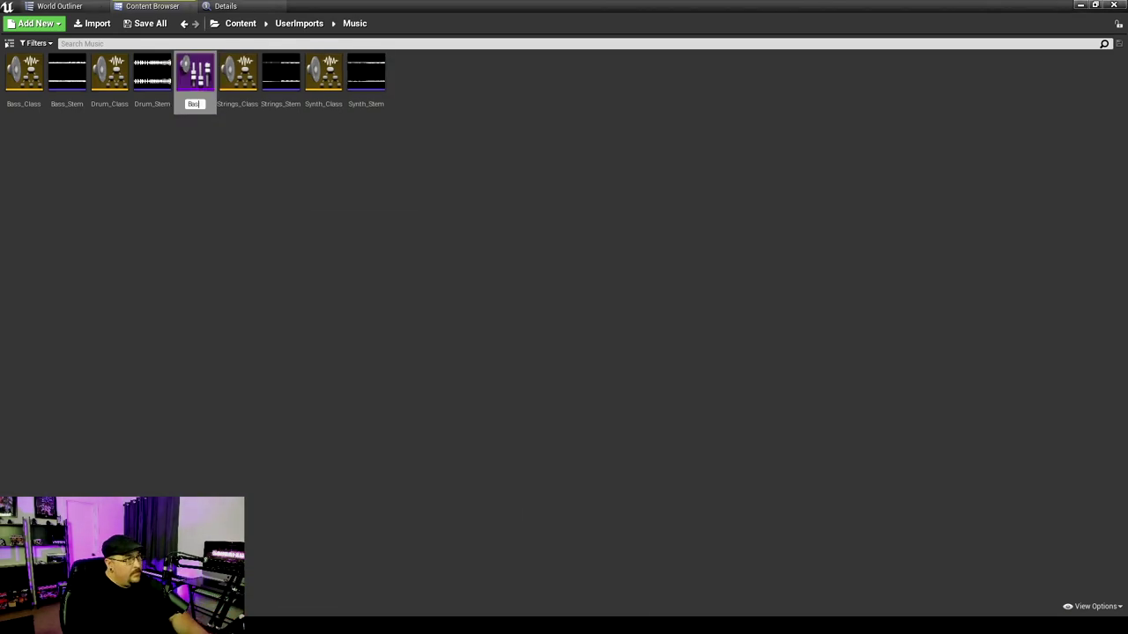
key("Return")
right_click(270, 188)
mouse_move(327, 549)
mouse_move(445, 544)
left_click(544, 572)
type("Drum_Mix")
key("Return")
Create two more Sound Mixes named Strings_Mix and Synth_Mix in the Music folder
right_click(285, 216)
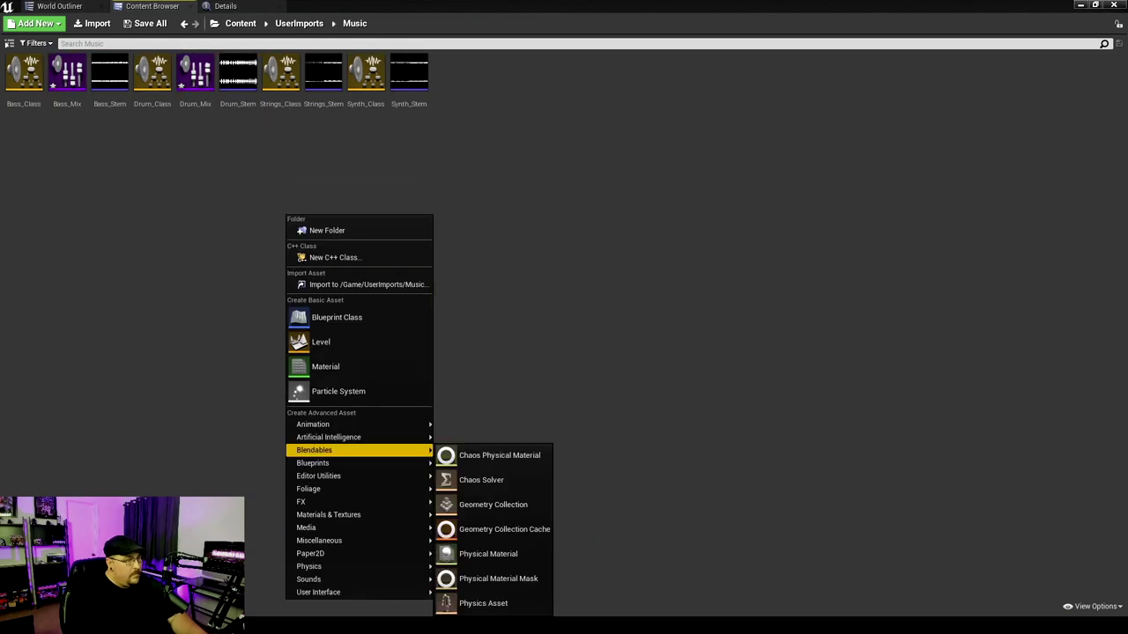
left_click(560, 574)
type("Strings_Mix")
key("Return")
right_click(352, 227)
mouse_move(414, 591)
left_click(617, 574)
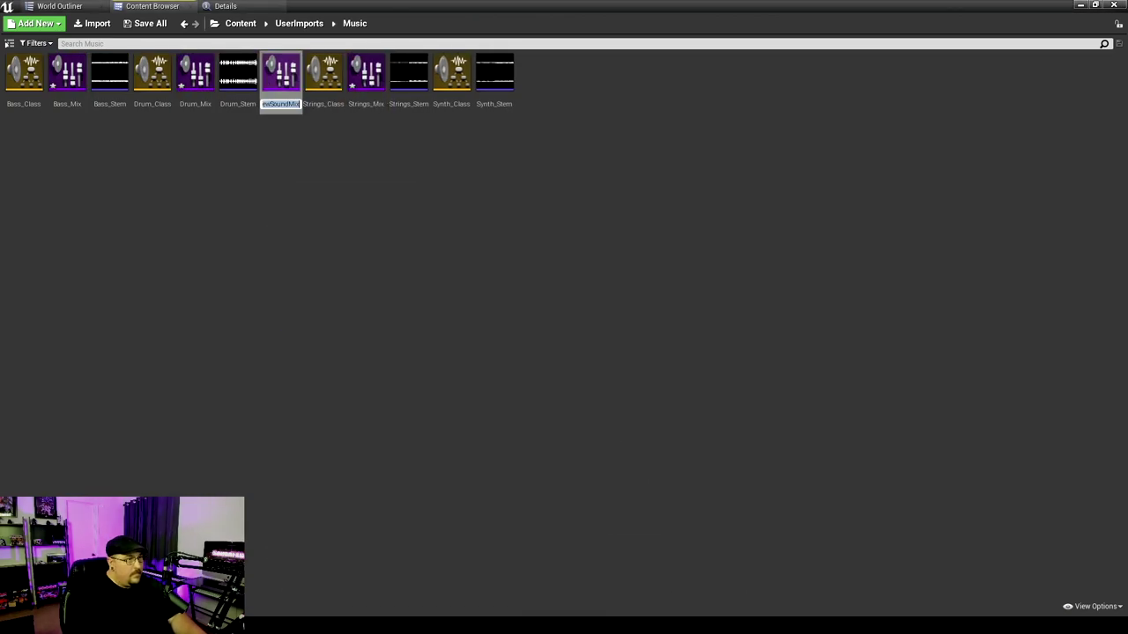
type("Synth_Mix")
key("Return")
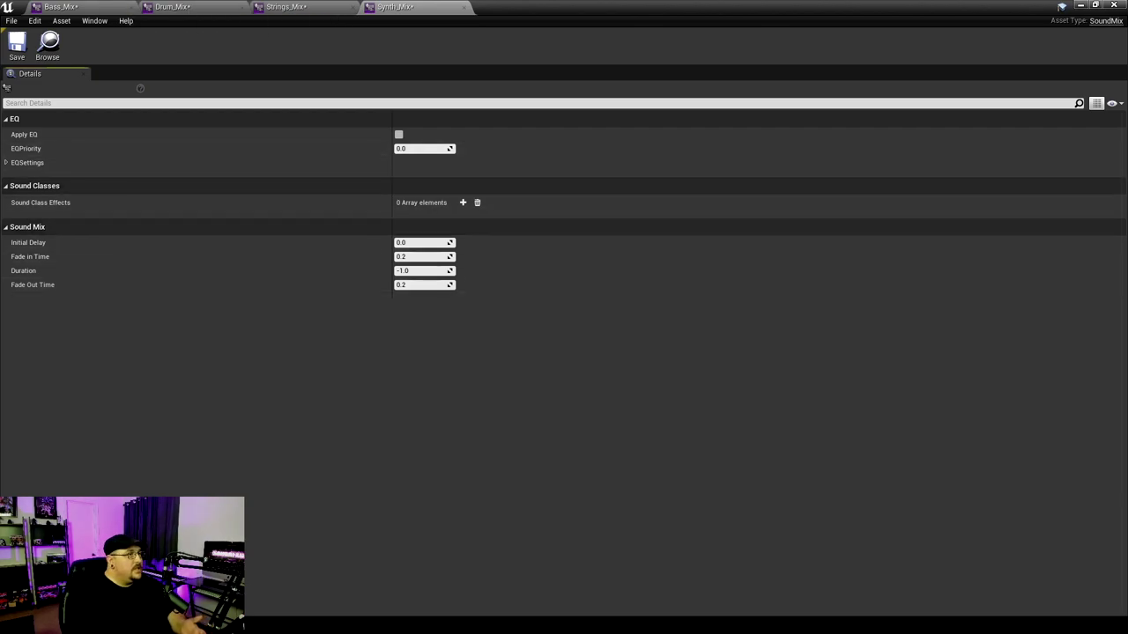
In Bass_Mix, add a Sound Class Effects element and set its Sound Class to Bass_Class
left_click(60, 6)
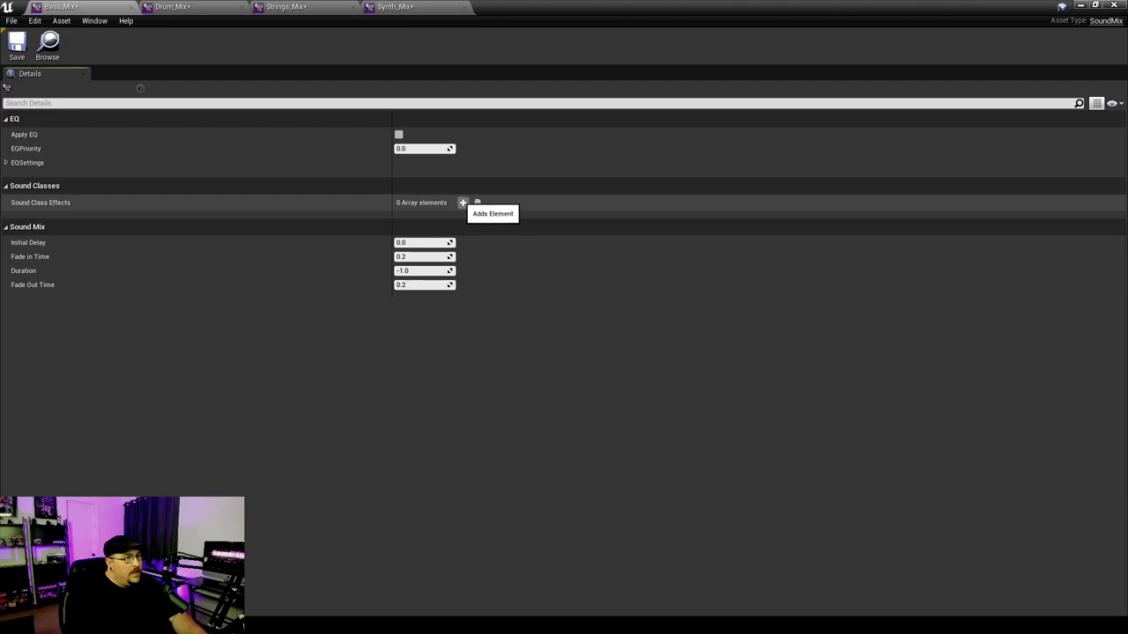
left_click(463, 203)
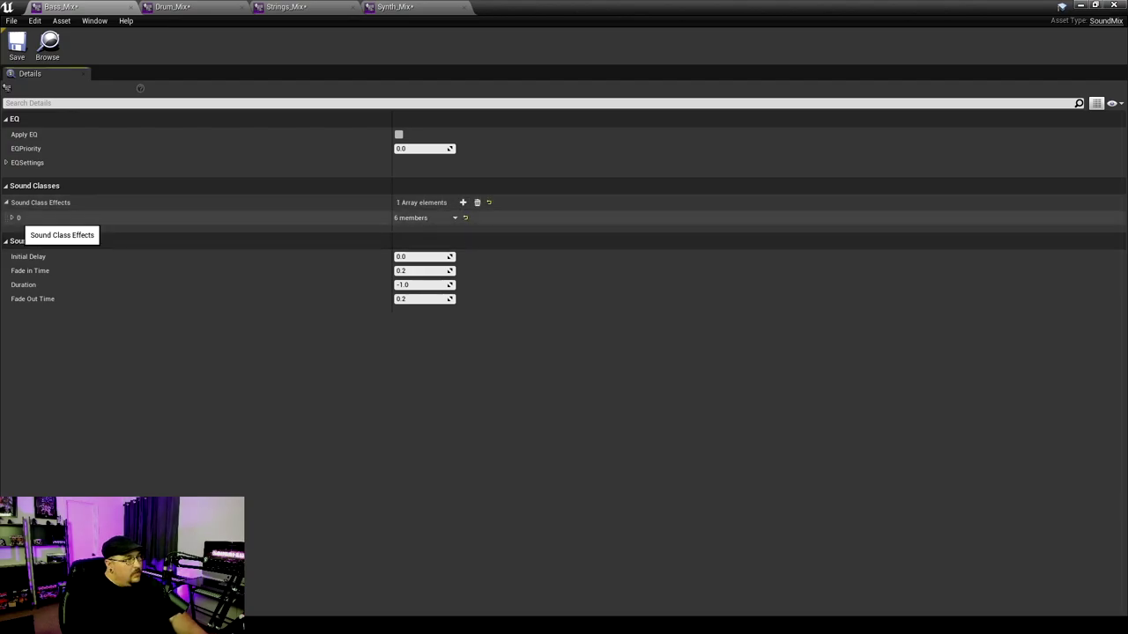
left_click(12, 218)
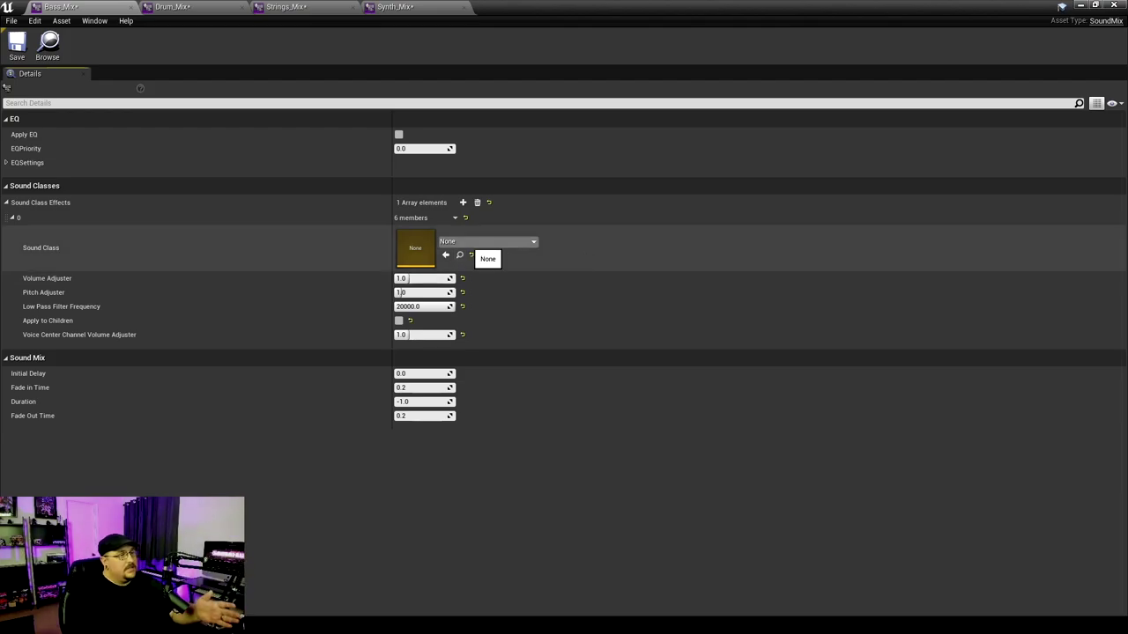
left_click(488, 241)
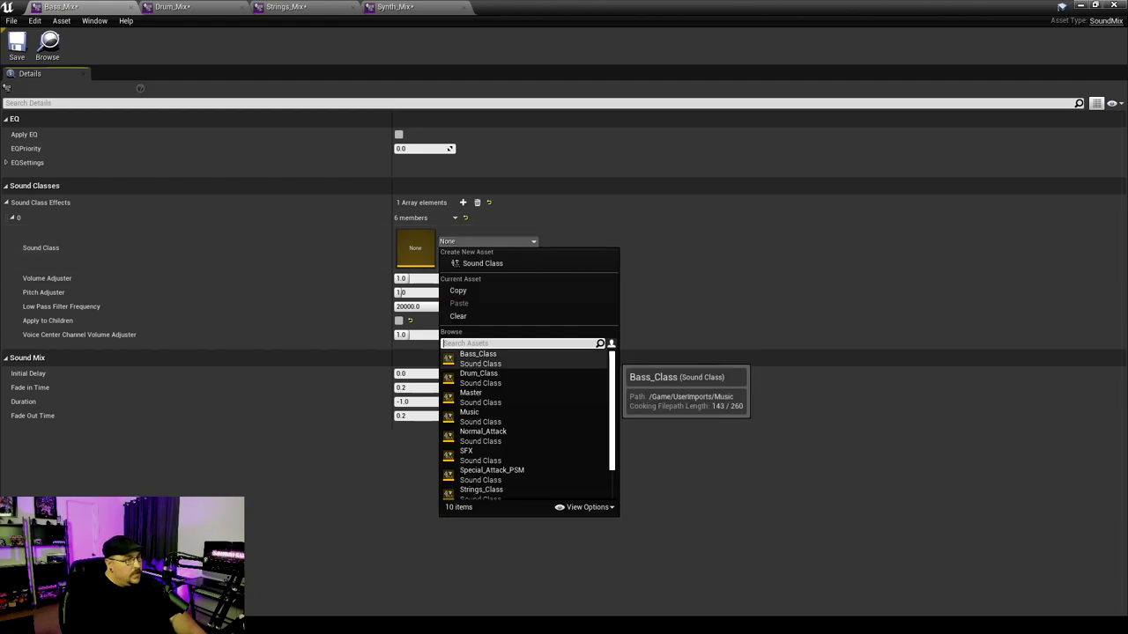
left_click(480, 358)
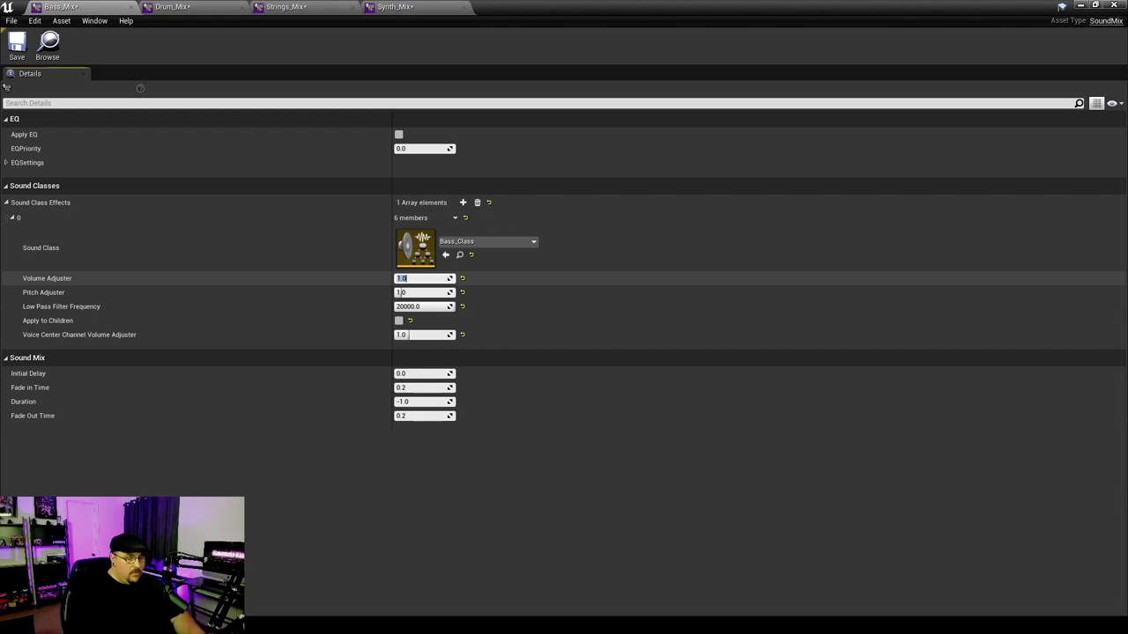
Set the Volume Adjuster of the Bass_Class effect in Bass_Mix to 1000
type("1")
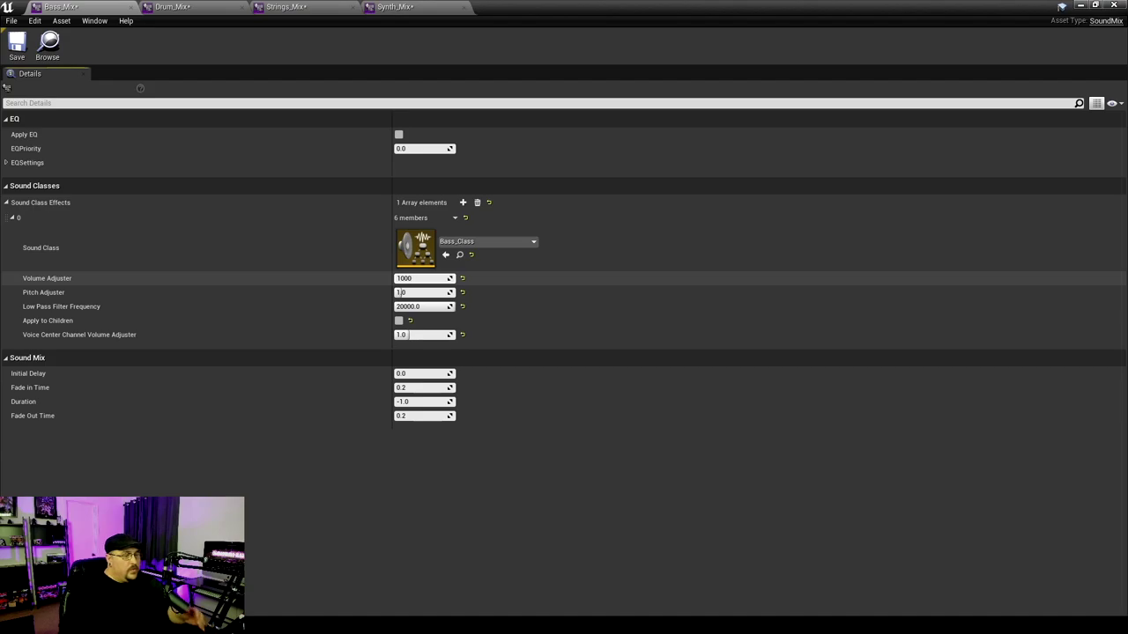
key("Return")
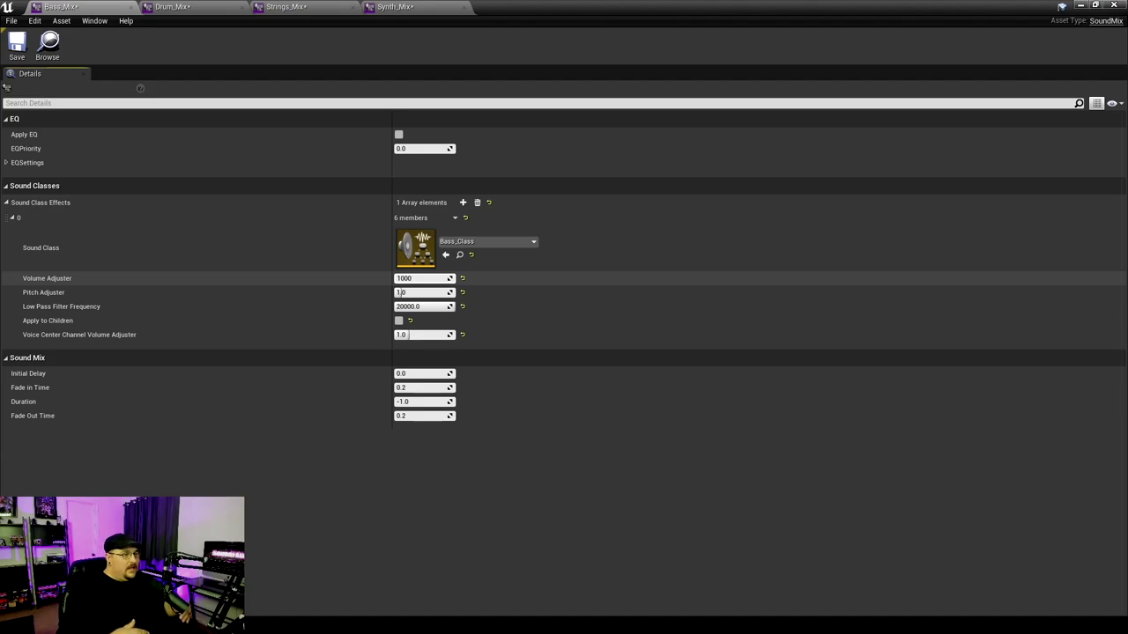
key("Return")
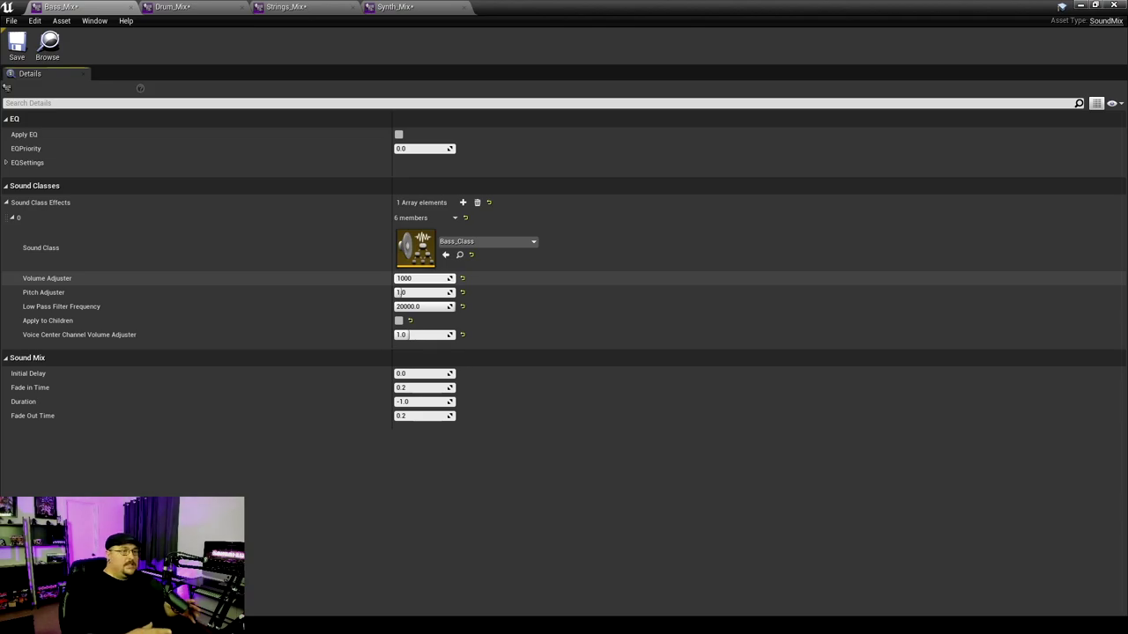
key("Return")
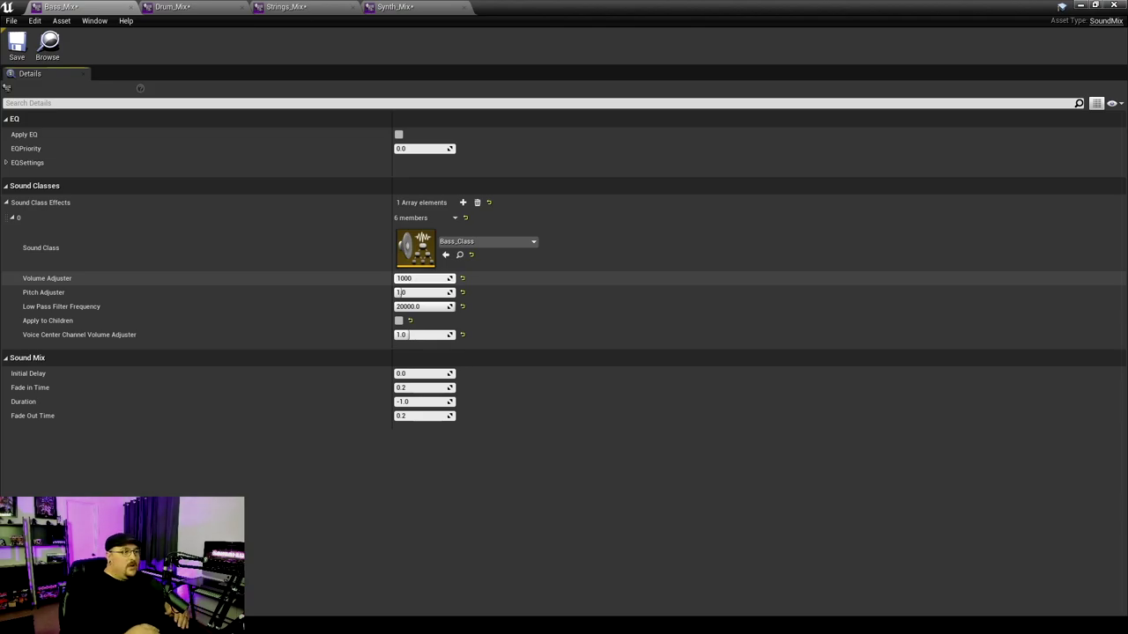
key("Return")
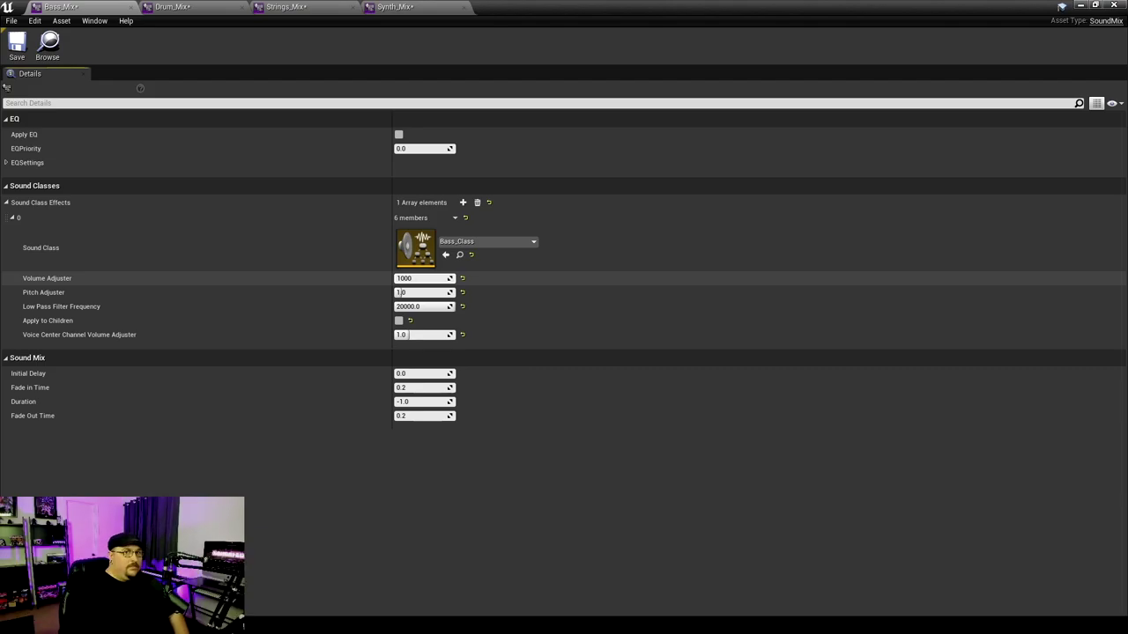
key("Return")
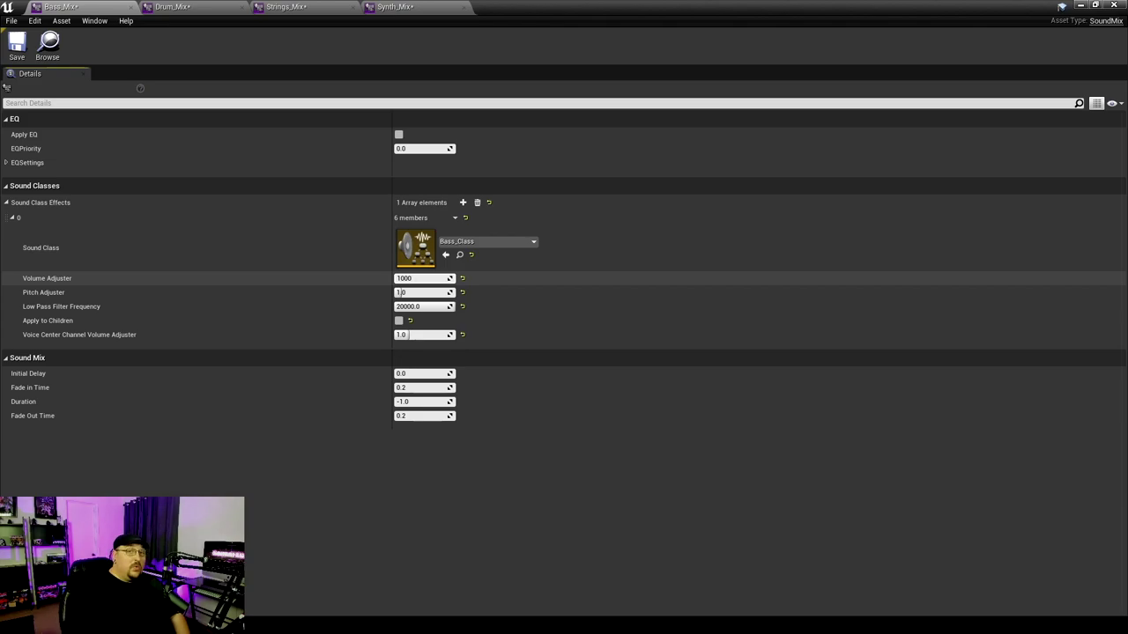
key("Return")
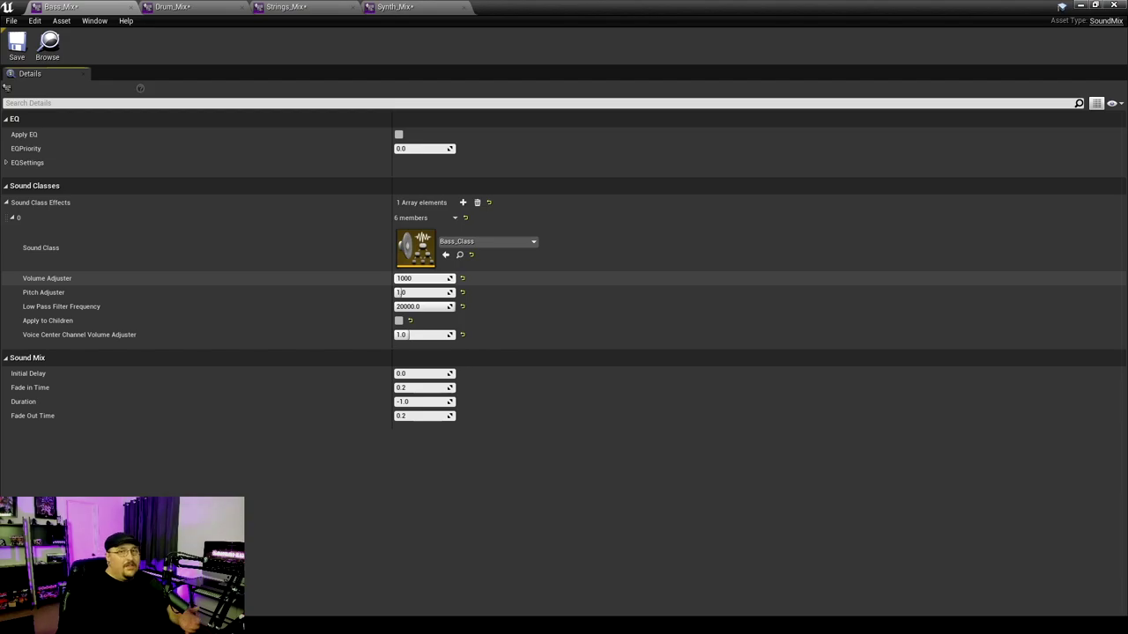
key("Return")
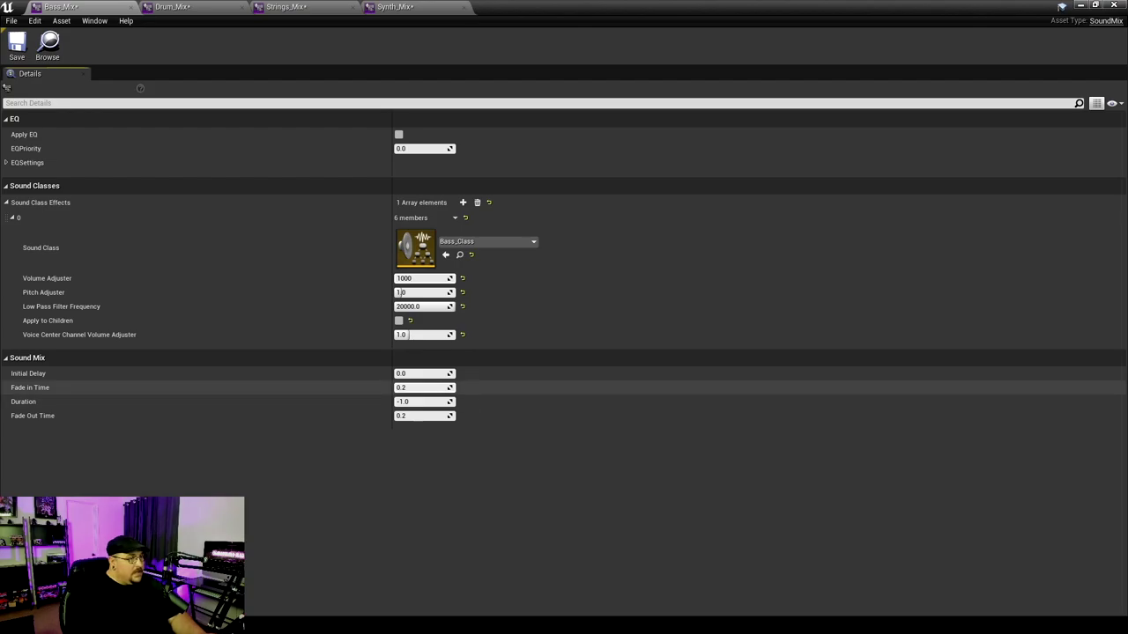
Set both the Fade in Time and the Fade Out Time of Bass_Mix to 0.5
left_click(424, 388)
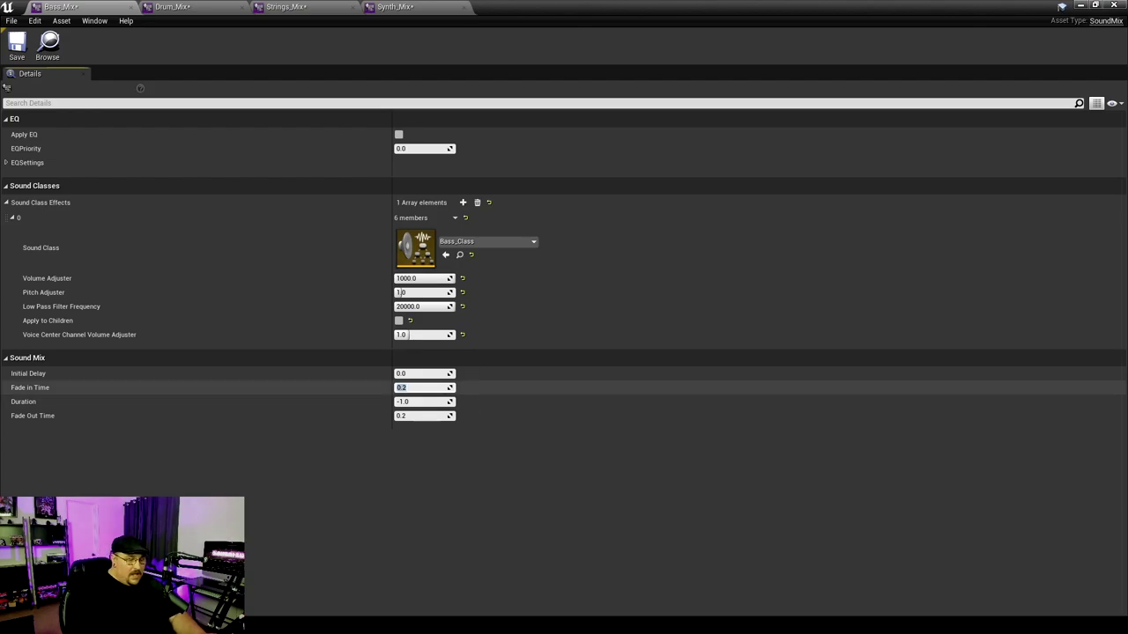
key("BackSpace")
type("0.5")
key("Return")
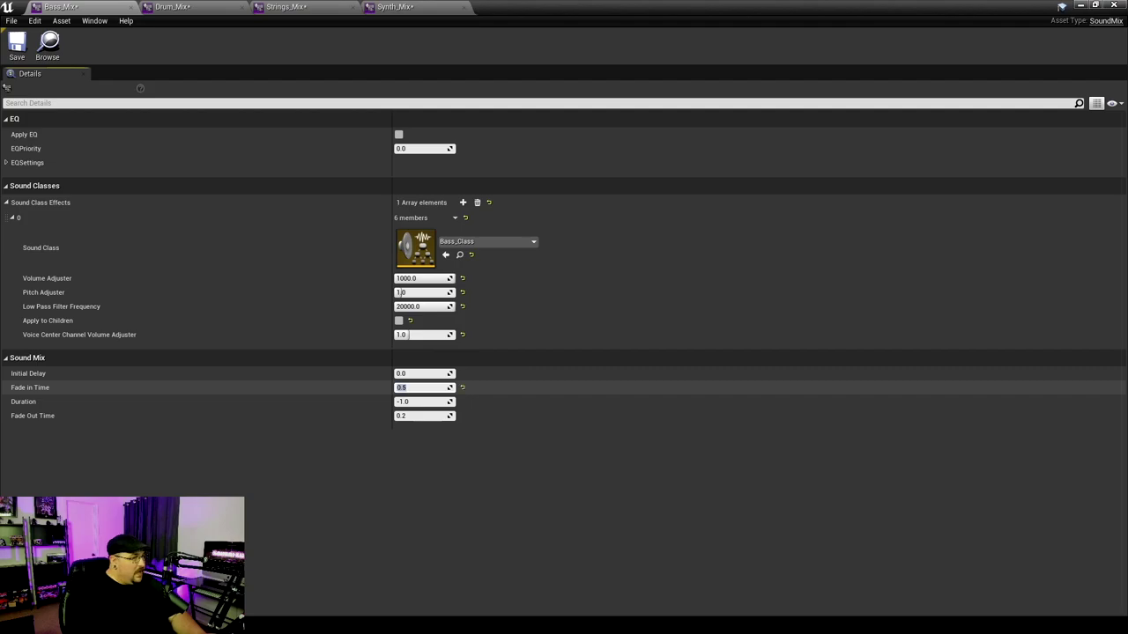
left_click(424, 416)
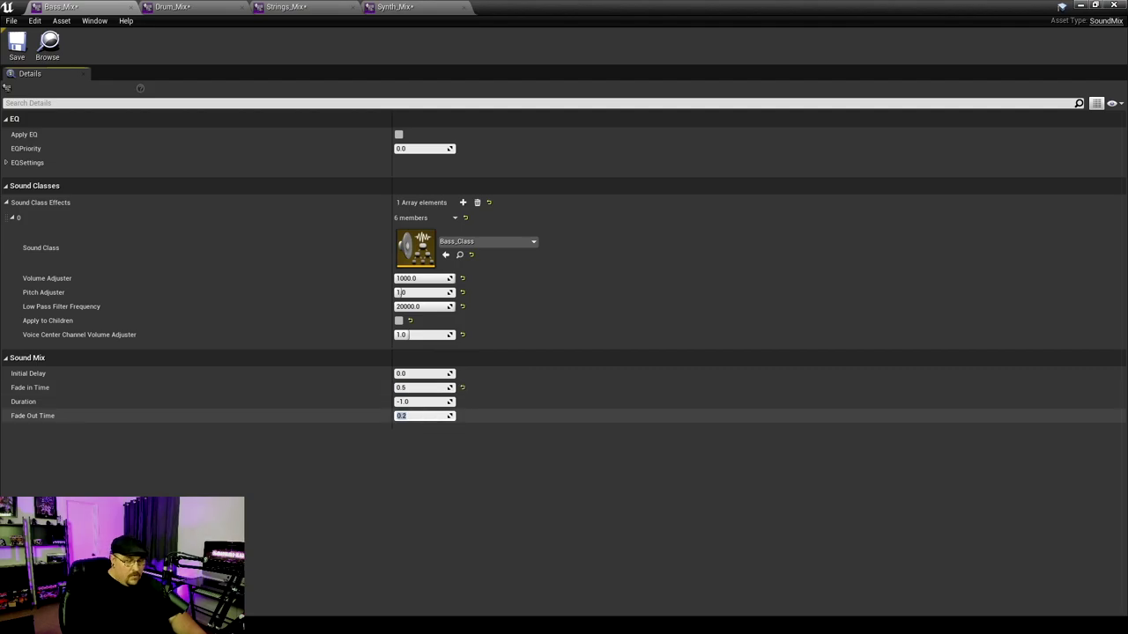
type("5")
key("Return")
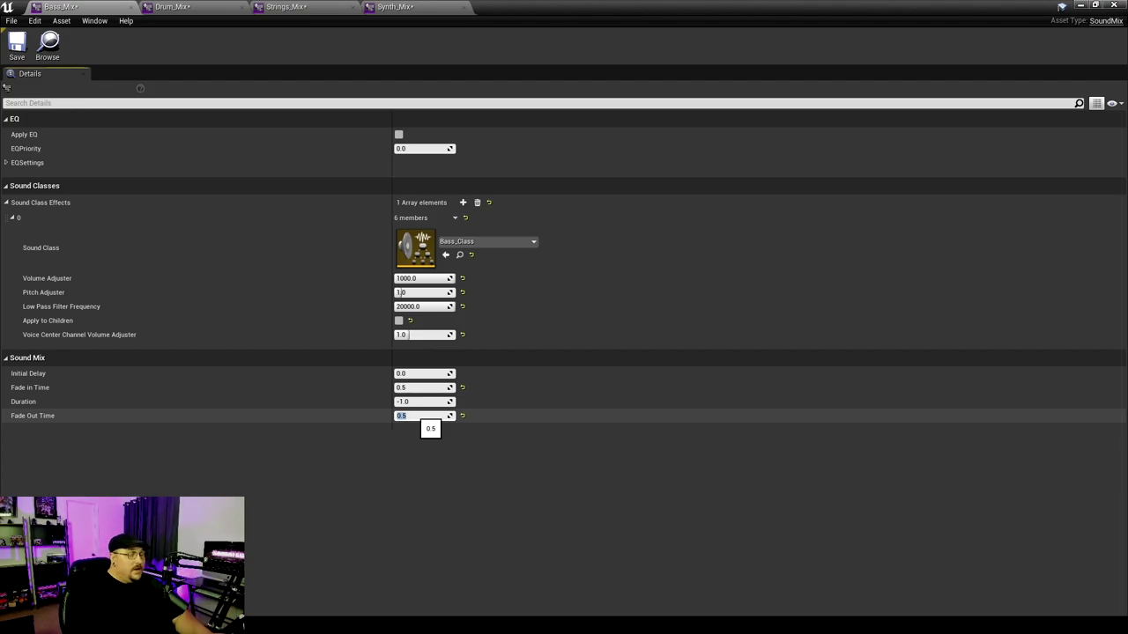
Add Drum_Class to Drum_Mix and Strings_Class to Strings_Mix with Volume Adjuster 1000, and set both fade times of Drum_Mix to 0.5
left_click(172, 7)
left_click(462, 203)
left_click(13, 218)
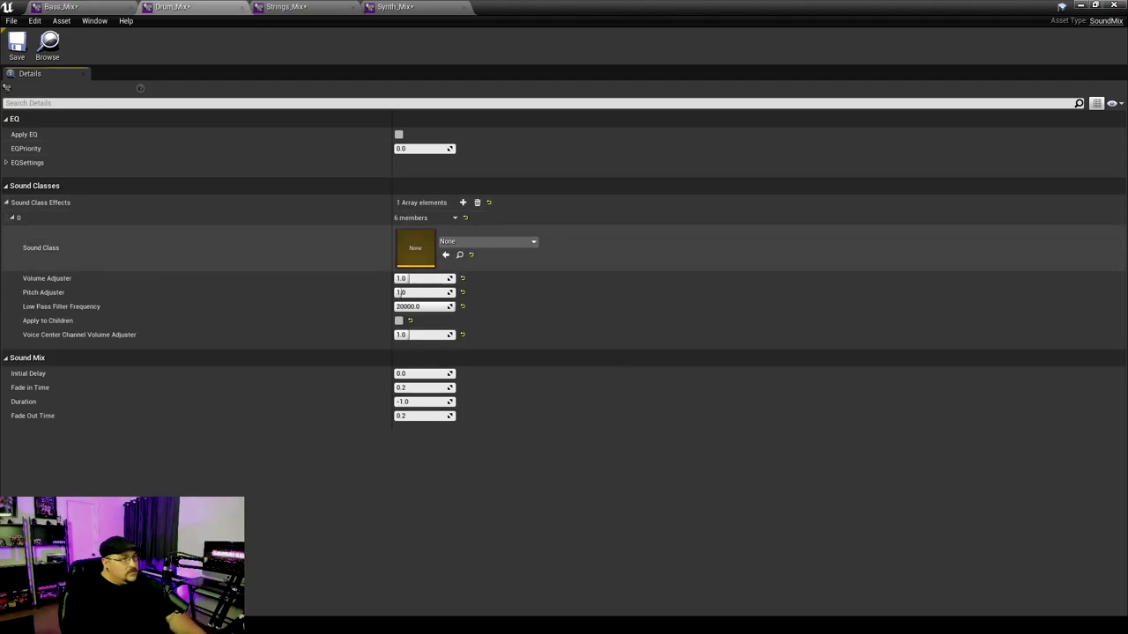
left_click(487, 242)
left_click(476, 306)
left_click(421, 278)
type("1000")
key("Return")
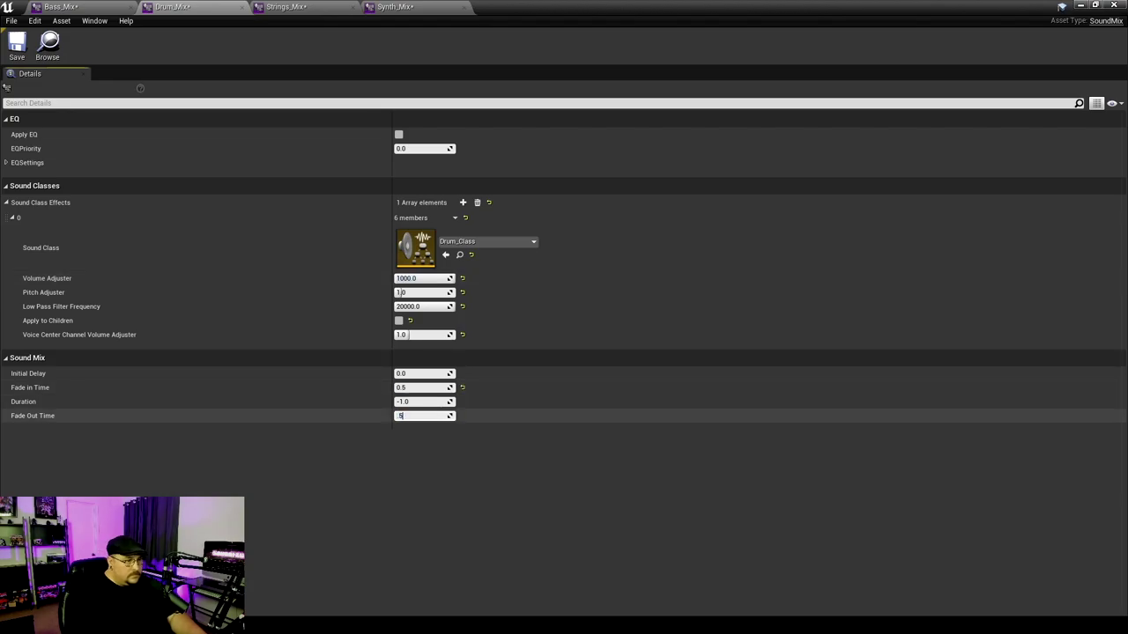
key("ctrl+Tab")
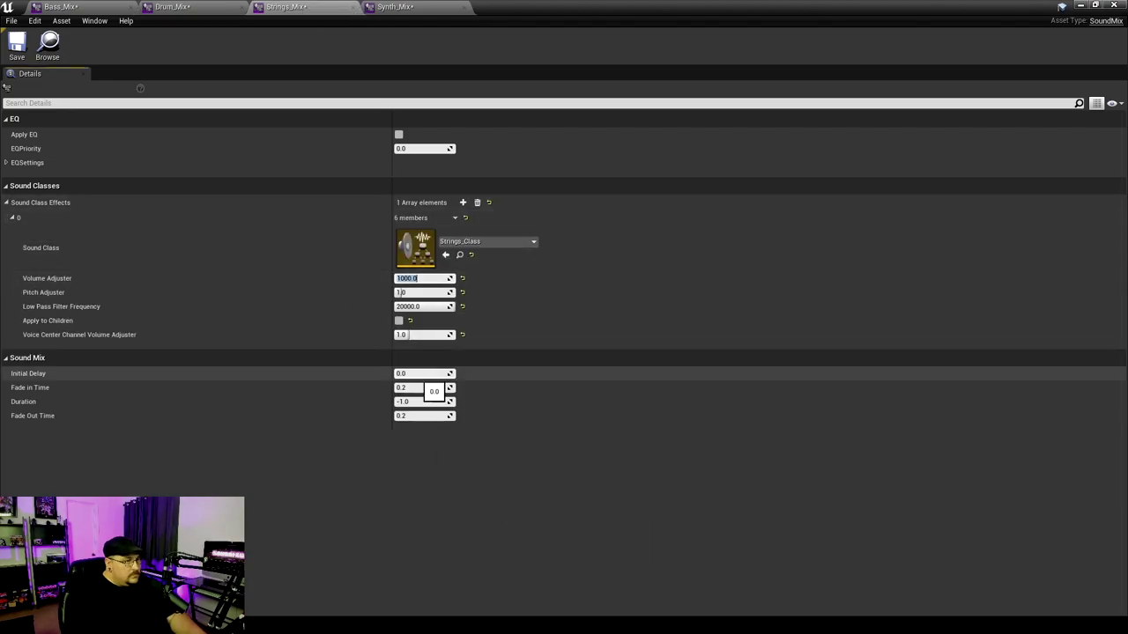
In Synth_Mix, add a Sound Class Effects element for Synth_Class with Volume Adjuster 1000, and set the Fade in Time to 0.5
key("ctrl+Tab")
left_click(462, 203)
left_click(12, 217)
left_click(488, 241)
left_click(519, 470)
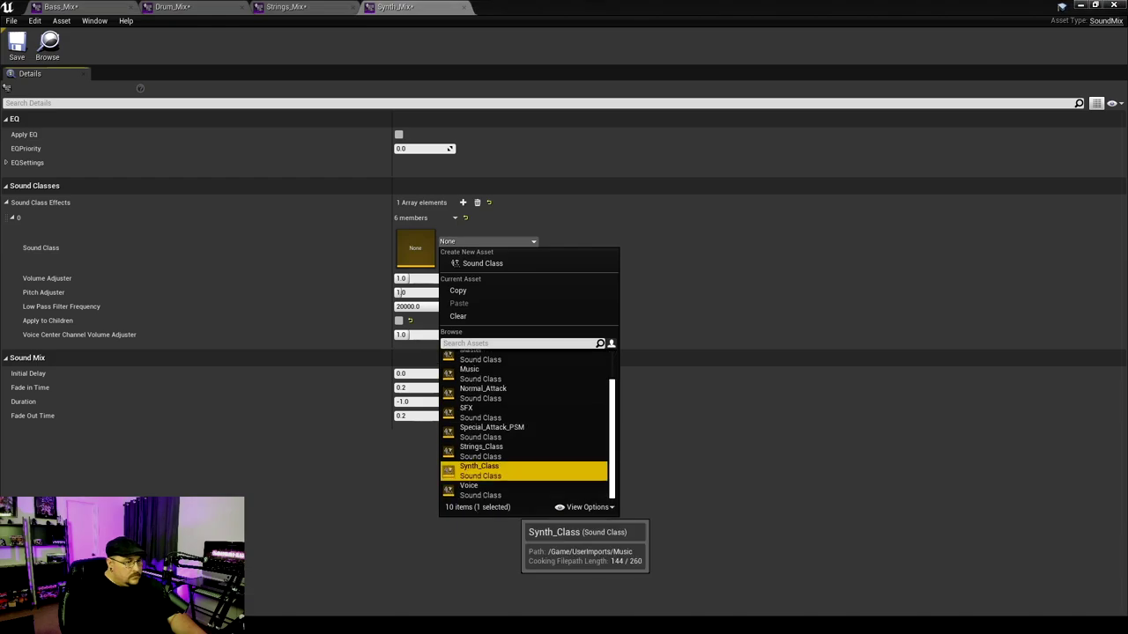
left_click(422, 278)
type("1000")
left_click(421, 388)
type("0.5")
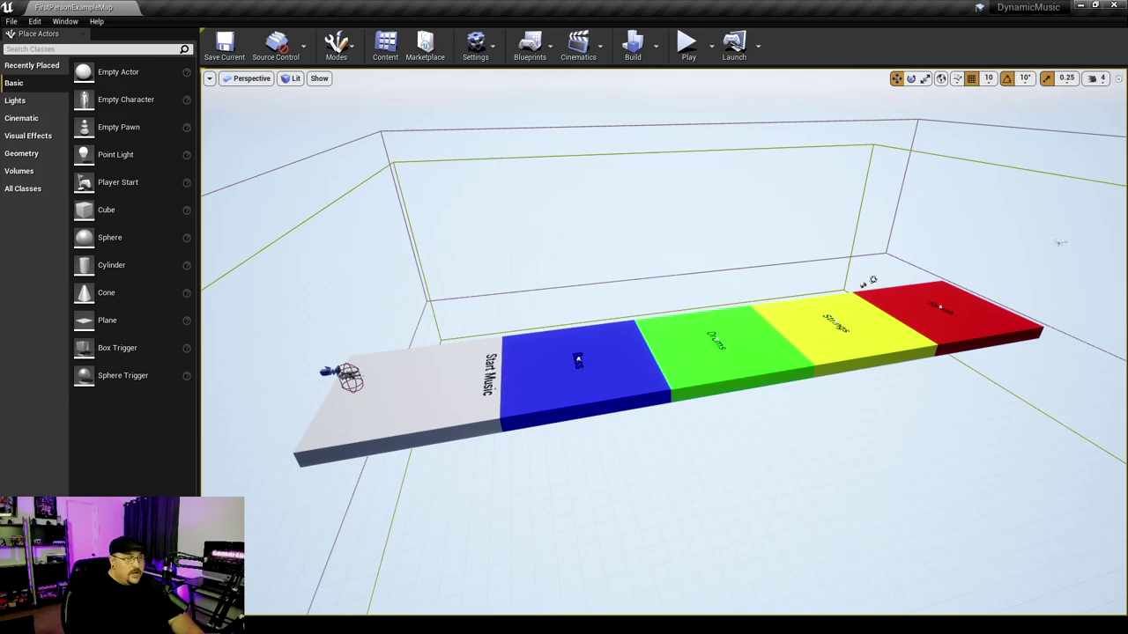
Examine which of the Bass, Drums, Strings and Synth platforms each trigger volume in the level covers
left_click(577, 360)
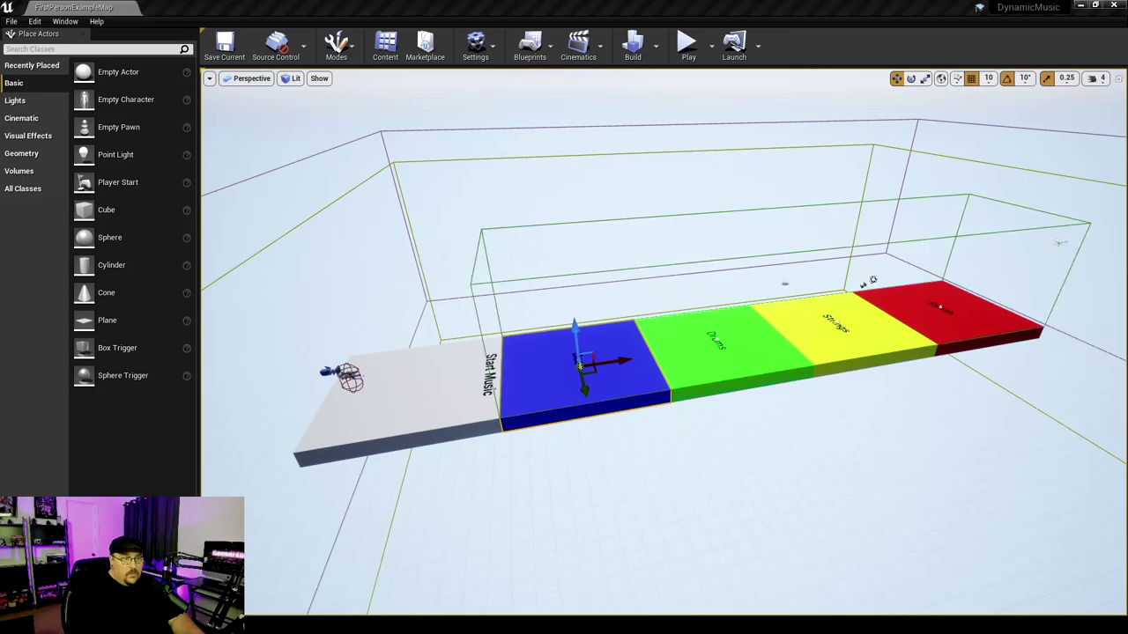
right_click_drag(578, 359, 815, 360)
right_click(795, 397)
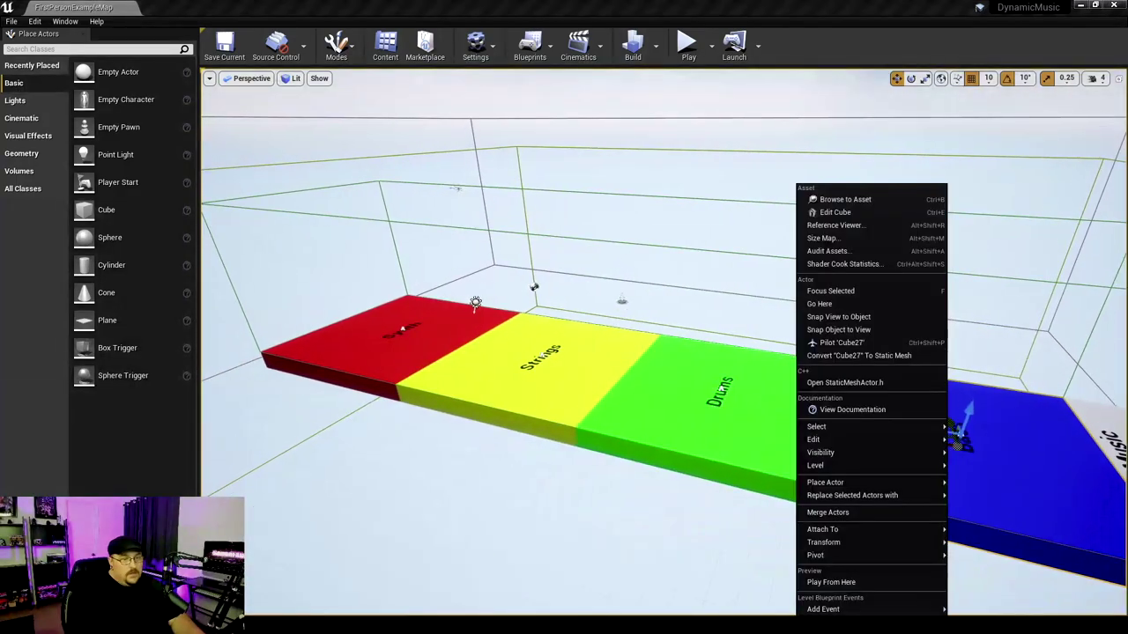
right_click(650, 138)
right_click_drag(649, 138, 627, 132)
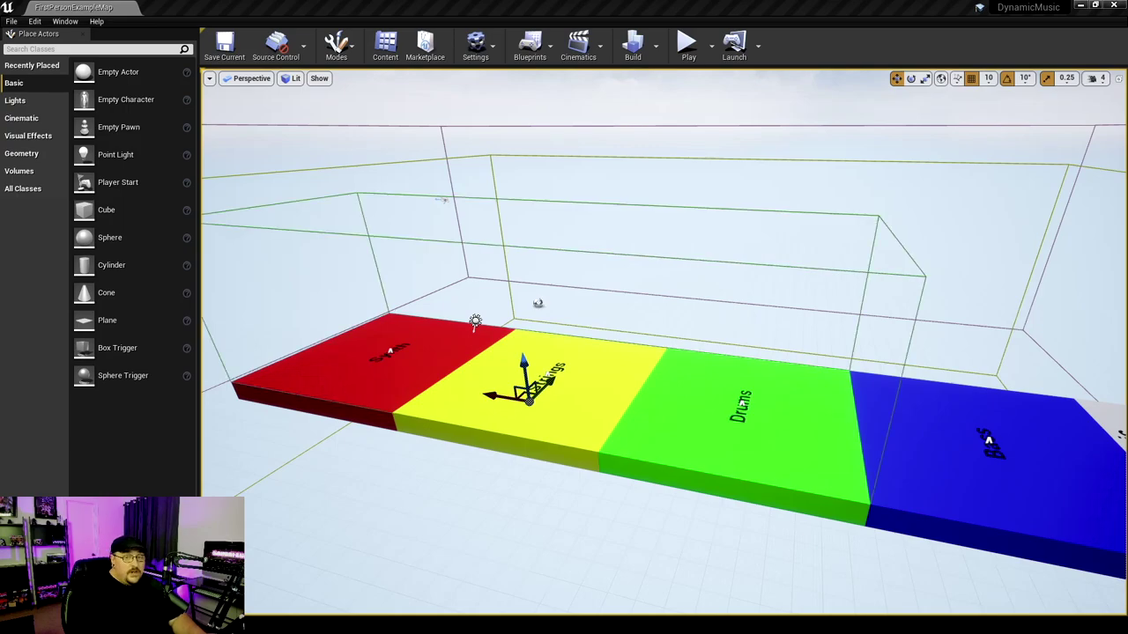
right_click_drag(663, 342, 765, 331)
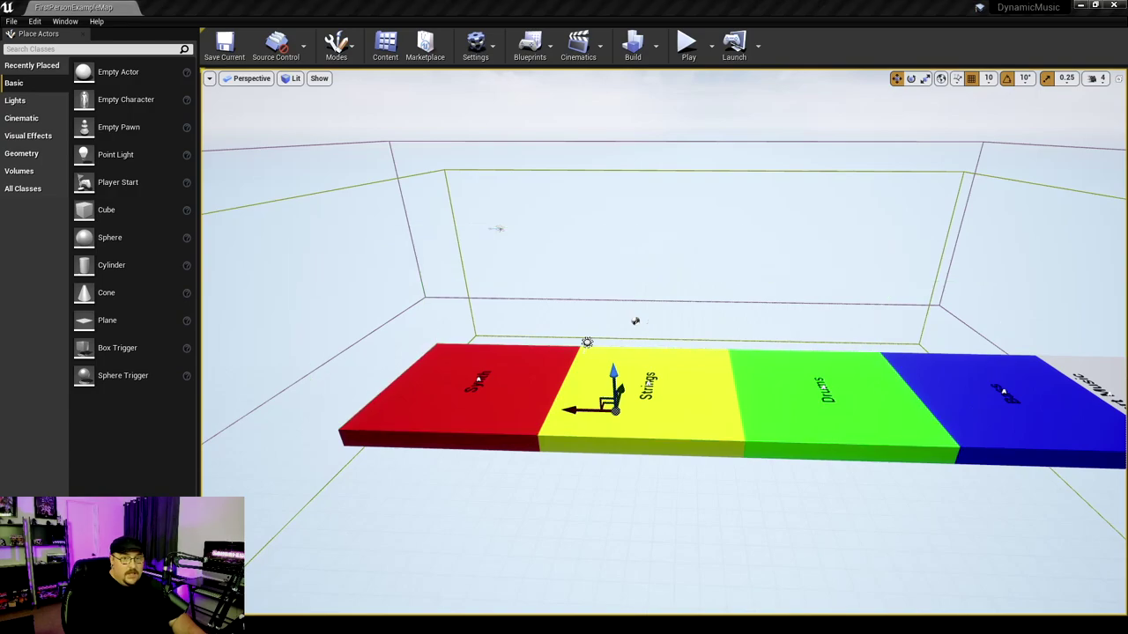
key("ctrl+z")
key("ctrl+z")
key("ctrl+y")
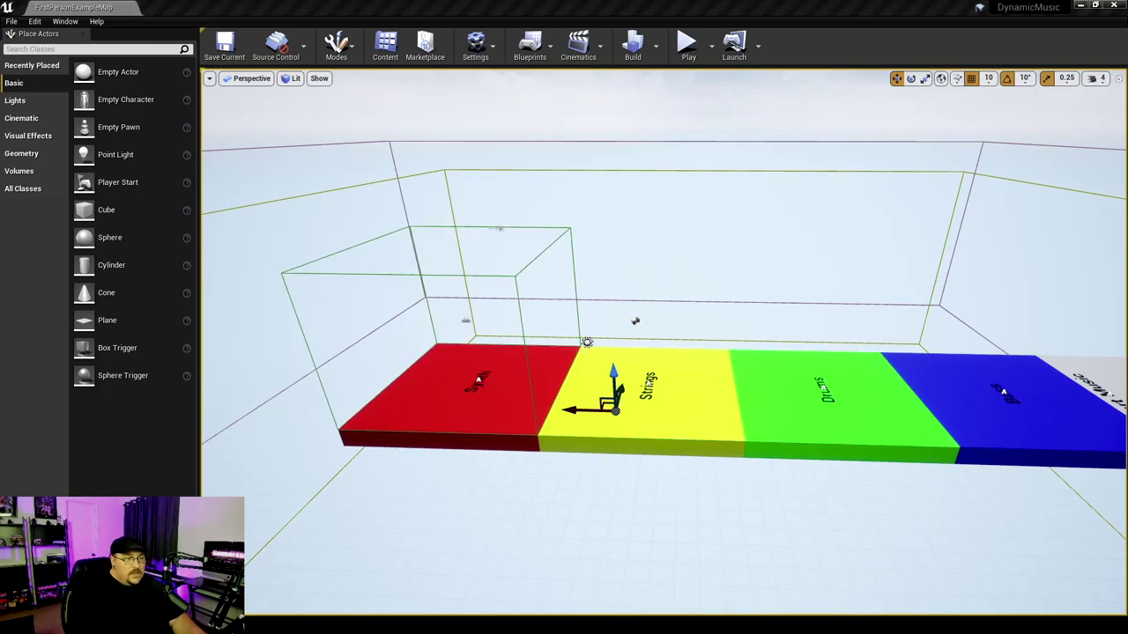
right_click_drag(663, 342, 291, 342)
right_click_drag(872, 352, 916, 352)
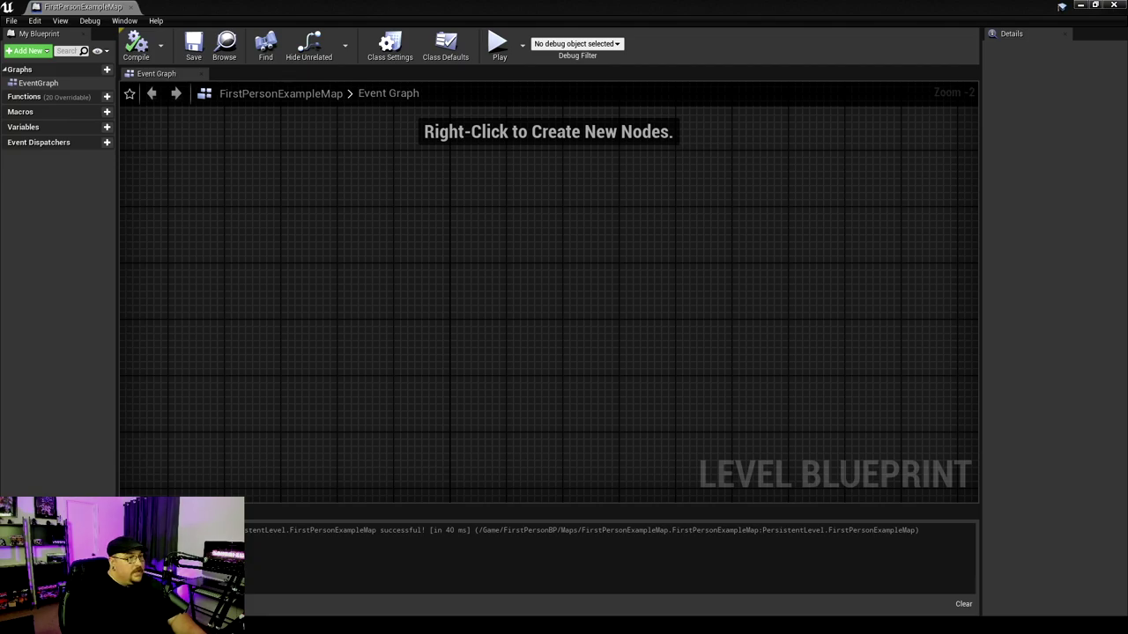
Add an OnActorBeginOverlap event for Trigger_Bass to the Level Blueprint's event graph
right_click(361, 181)
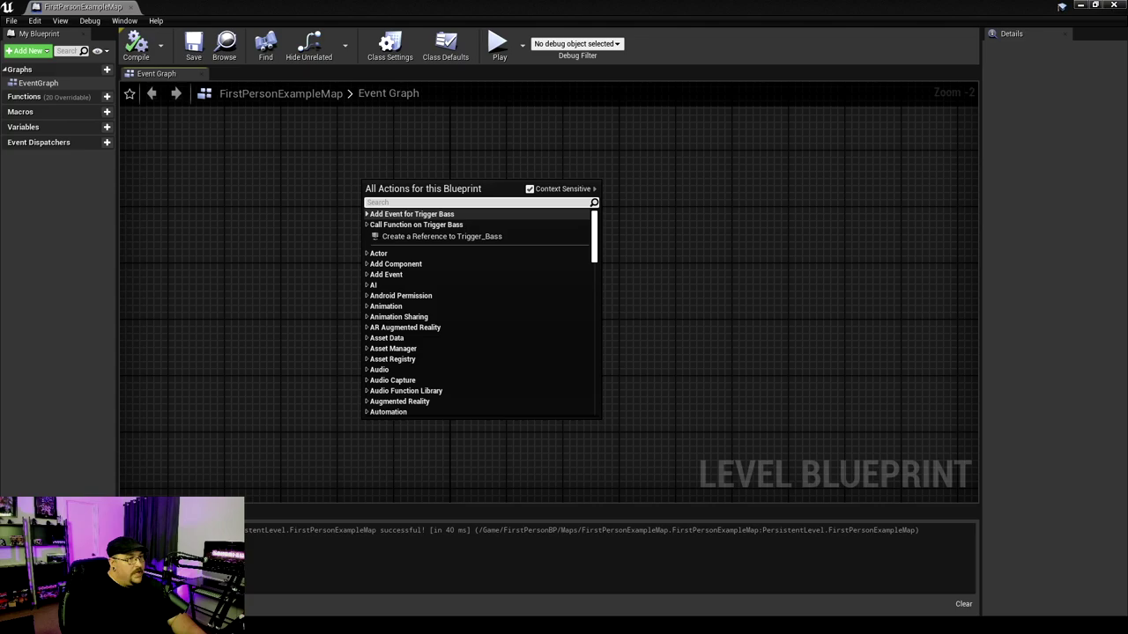
left_click(367, 214)
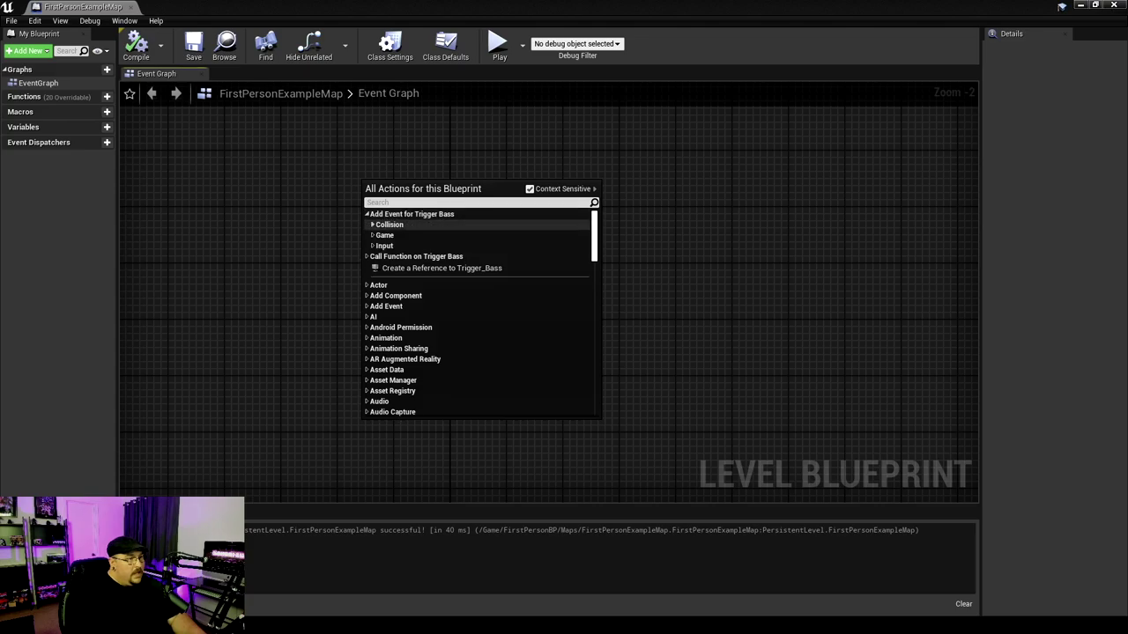
left_click(389, 225)
left_click(440, 236)
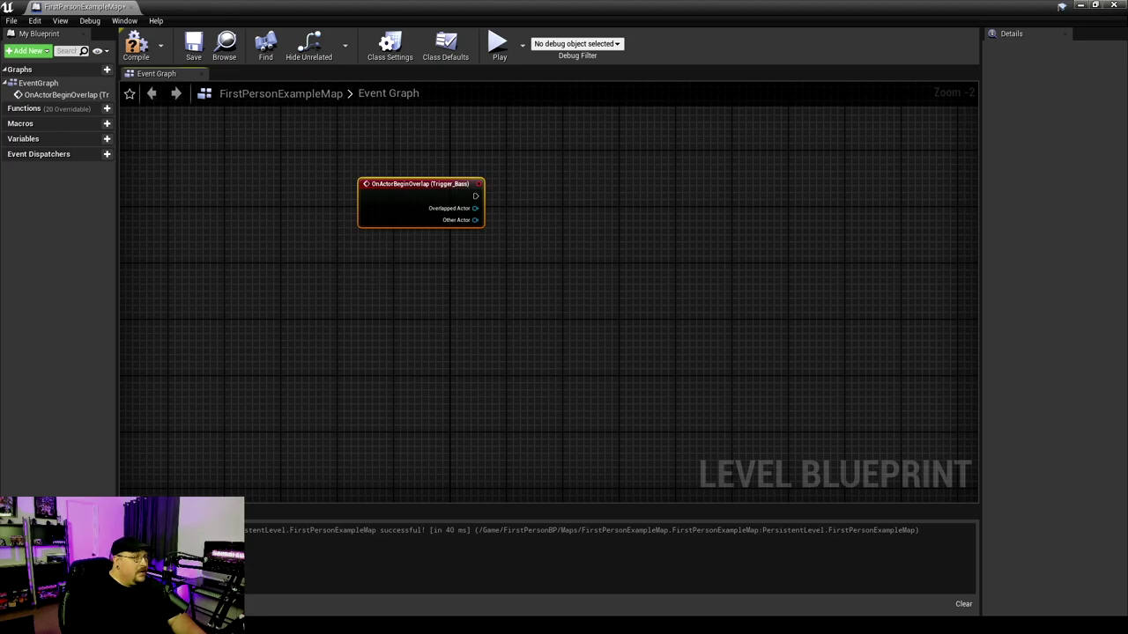
Add an OnActorEndOverlap event for Trigger_Bass directly below its OnActorBeginOverlap event
right_click(417, 240)
left_click(467, 273)
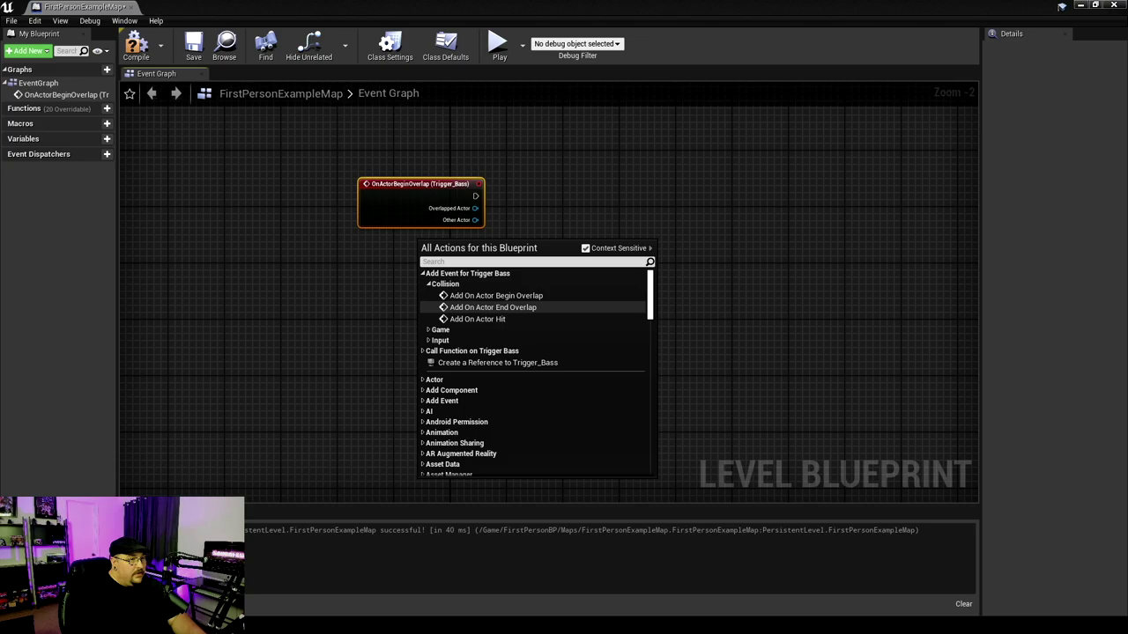
left_click(493, 306)
left_click_drag(439, 264, 432, 263)
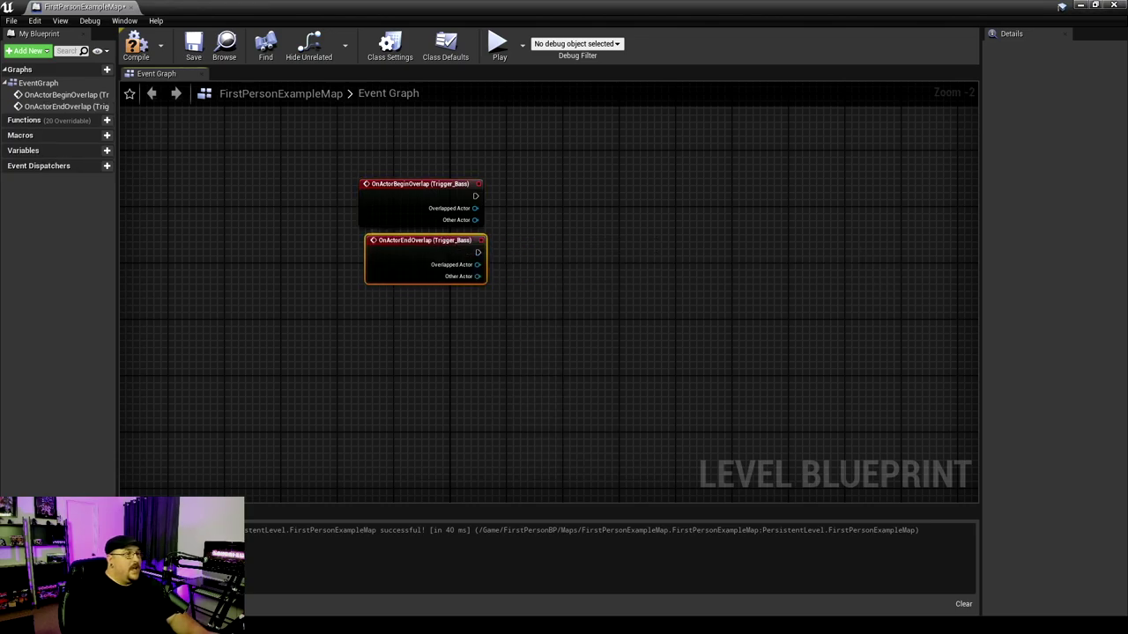
left_click(401, 209)
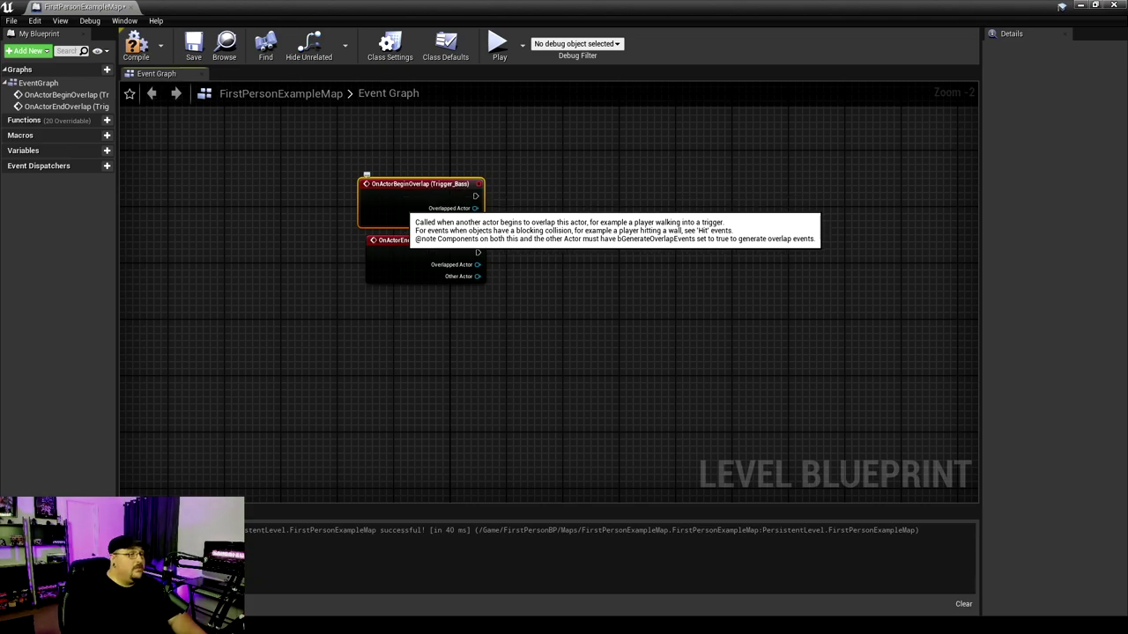
left_click(374, 232)
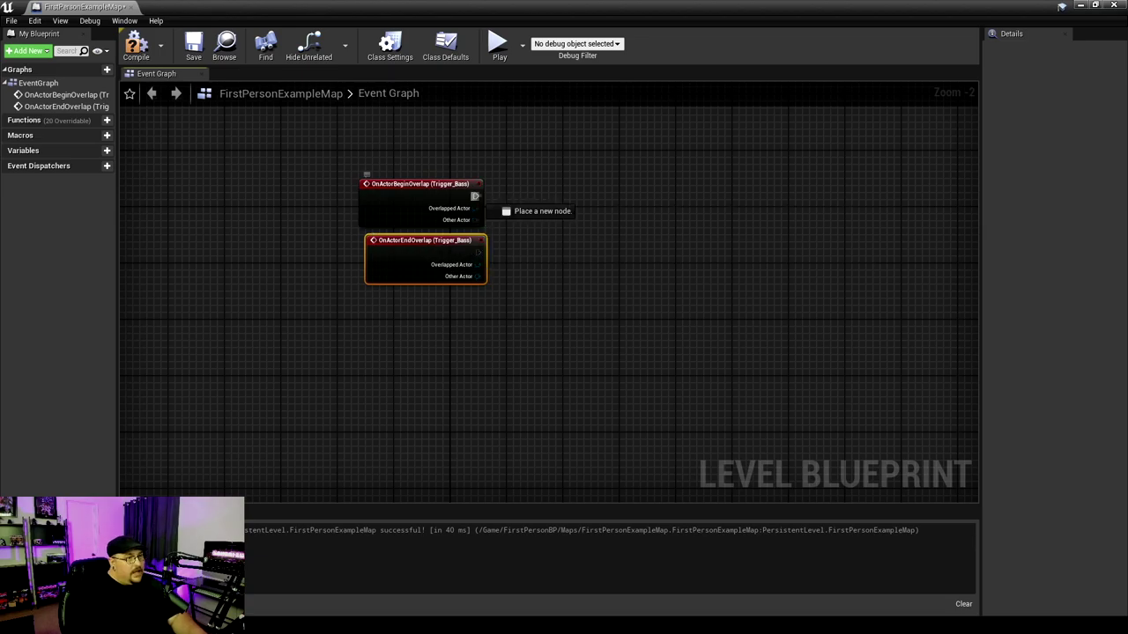
Connect a Push Sound Mix Modifier node to the Trigger_Bass begin-overlap event and line it up with the event
left_click_drag(474, 195, 544, 195)
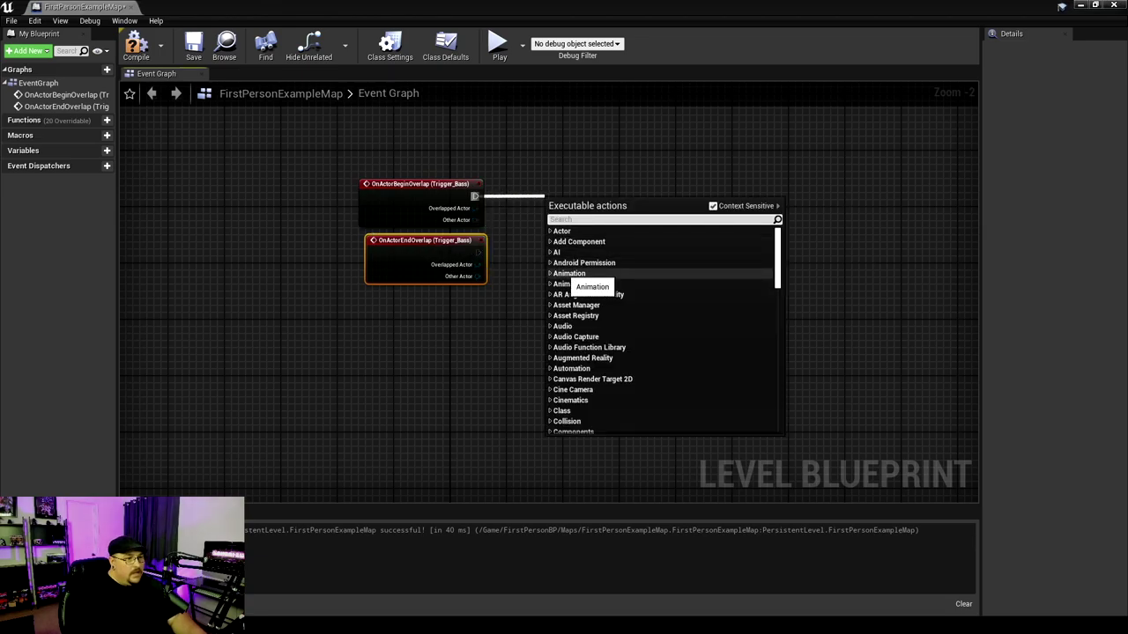
left_click(563, 326)
scroll(616, 340, "down", 5)
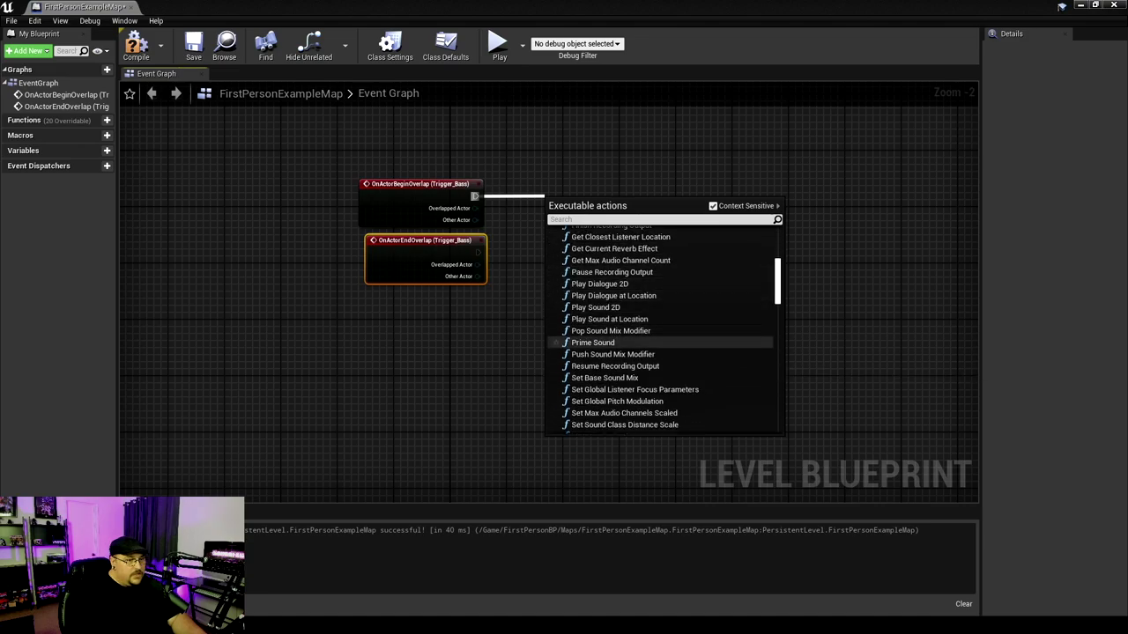
left_click(612, 354)
left_click_drag(586, 205, 565, 184)
Connect a Pop Sound Mix Modifier node to the Trigger_Bass end-overlap event
left_click_drag(476, 252, 526, 261)
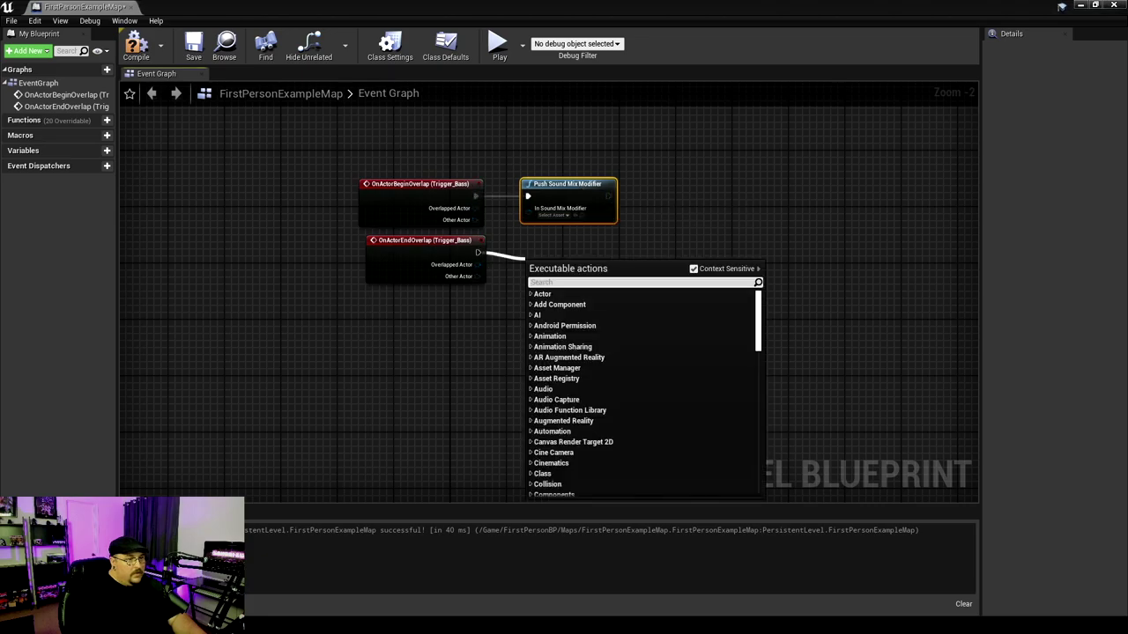
left_click(542, 388)
scroll(534, 370, "down", 6)
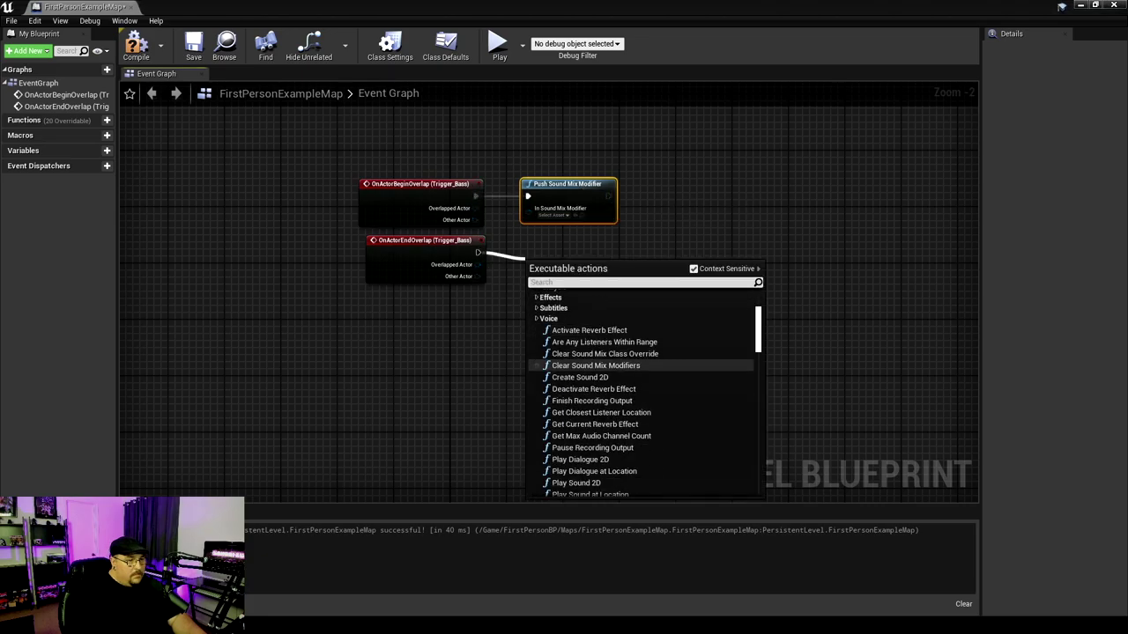
left_click(591, 356)
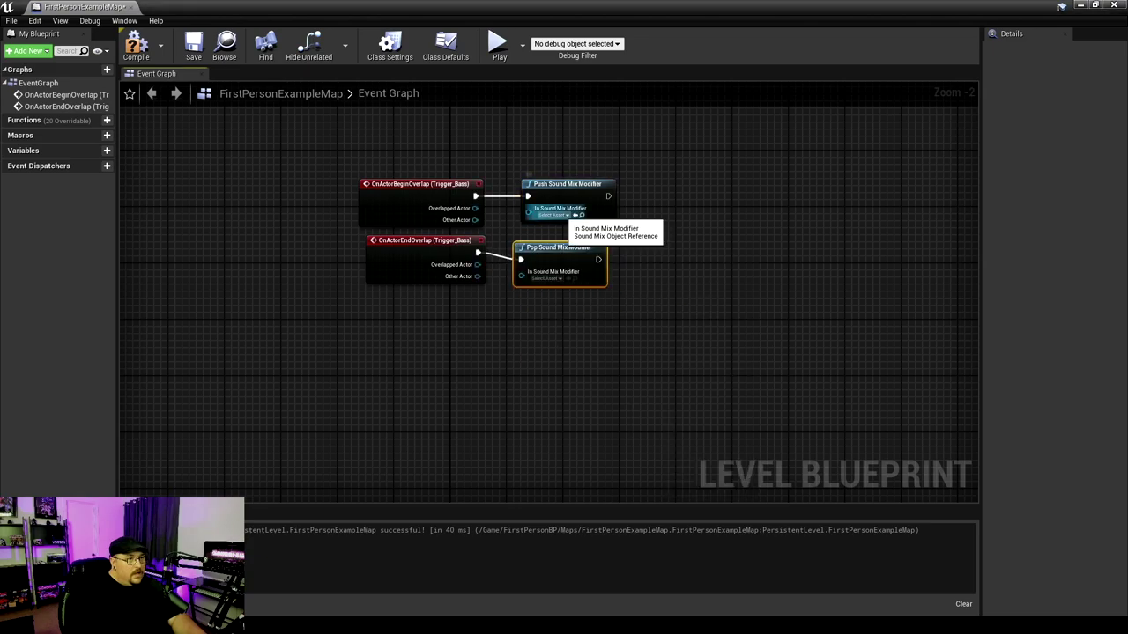
Set the sound mix of both the Push and Pop nodes to Bass_Mix, align the Pop node, and compile and save the blueprint
left_click(538, 279)
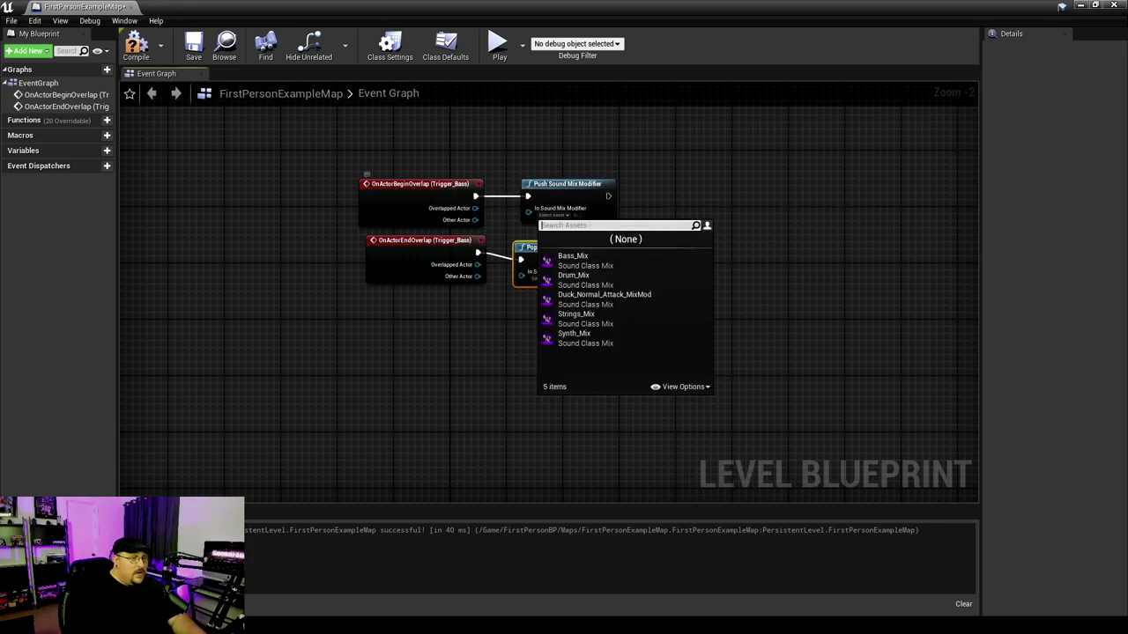
left_click(580, 262)
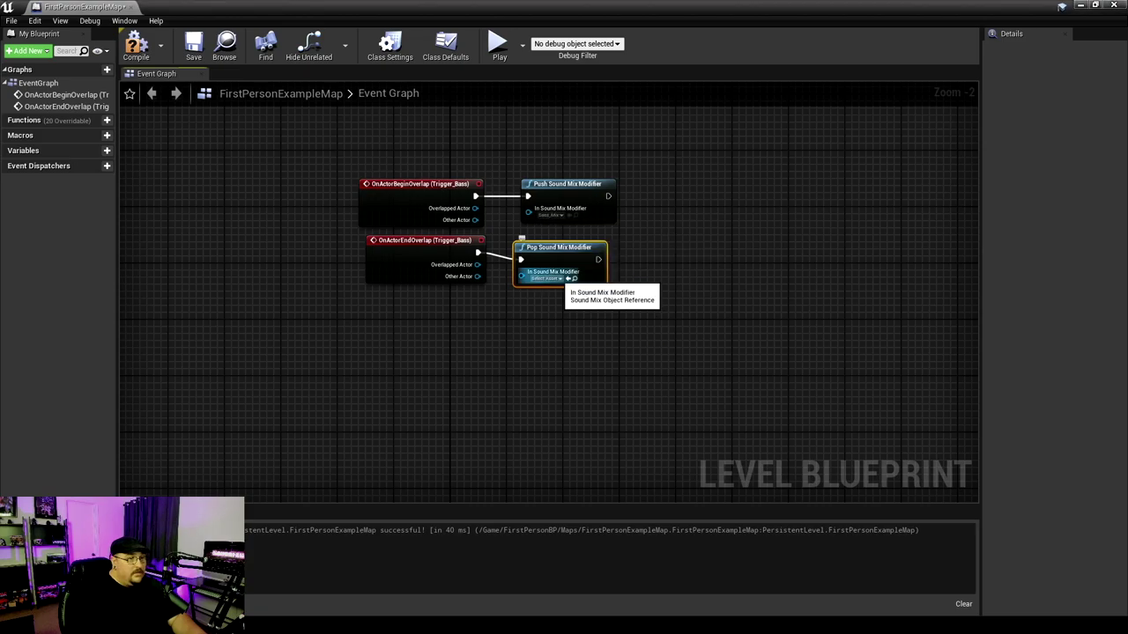
left_click(550, 278)
left_click(551, 316)
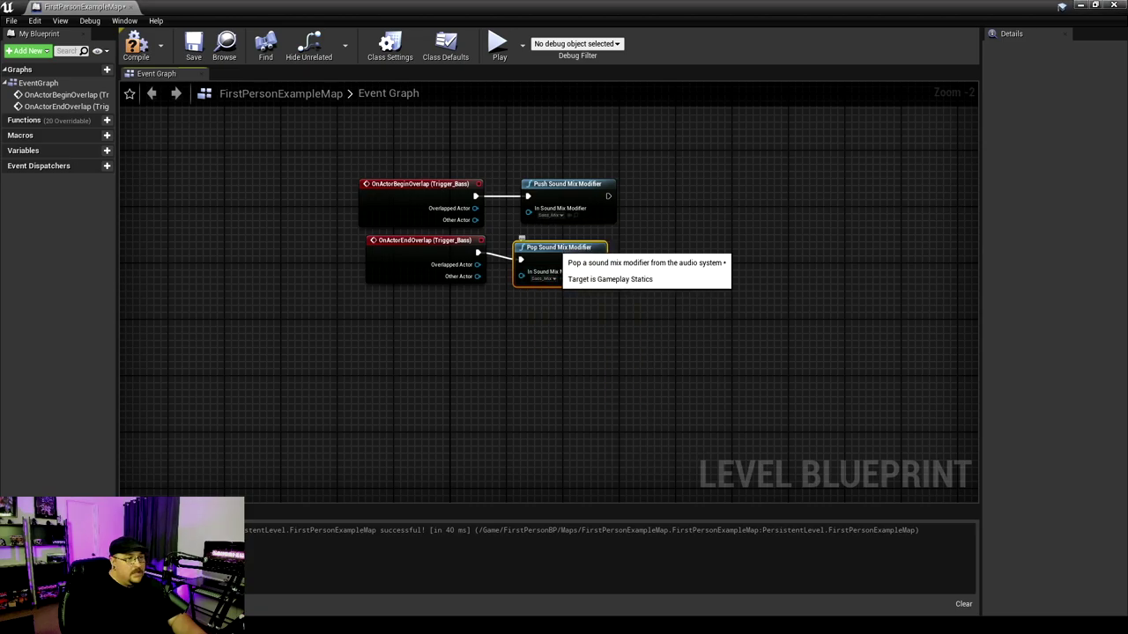
left_click_drag(529, 247, 542, 241)
left_click(136, 44)
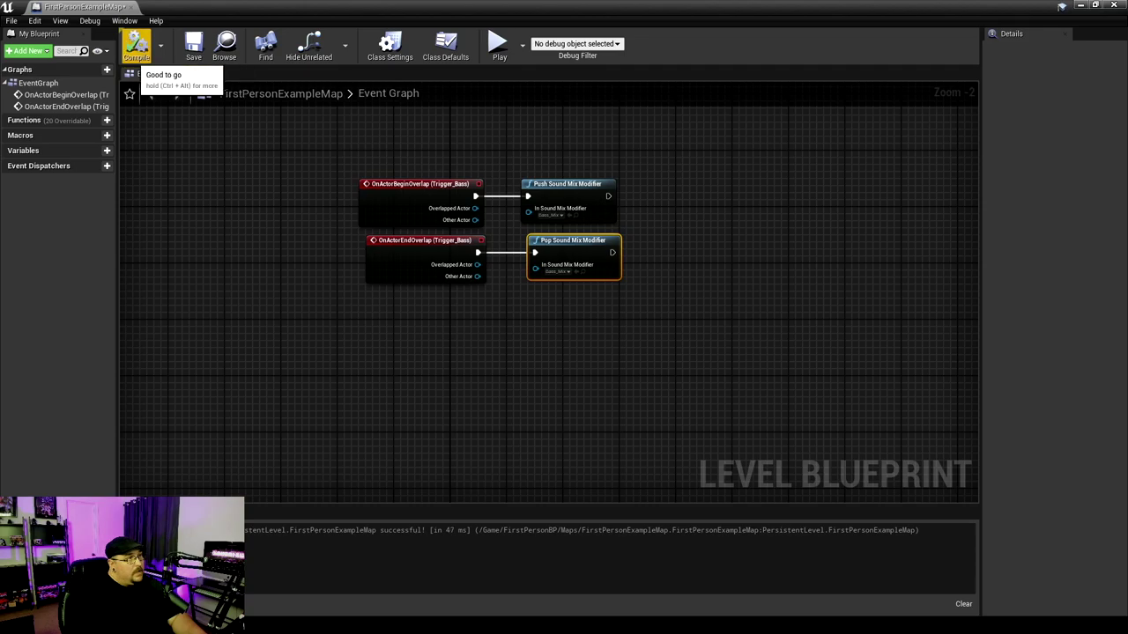
left_click(193, 44)
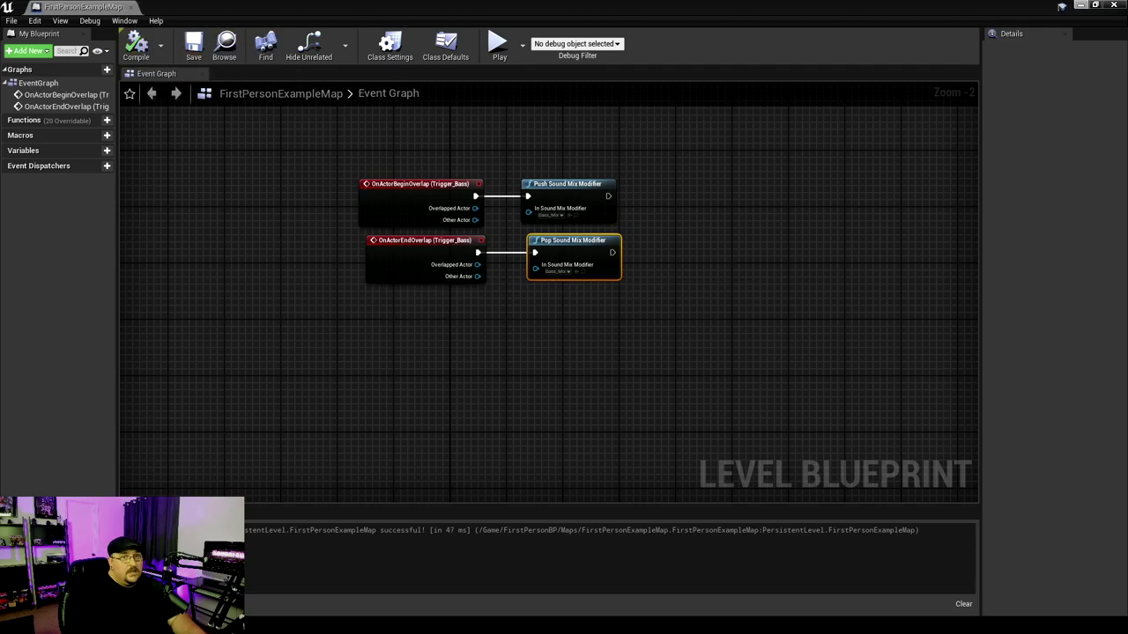
Play-test the level by walking from Start Music onto the Bass platform and back to check the bass layer
key("alt+Tab")
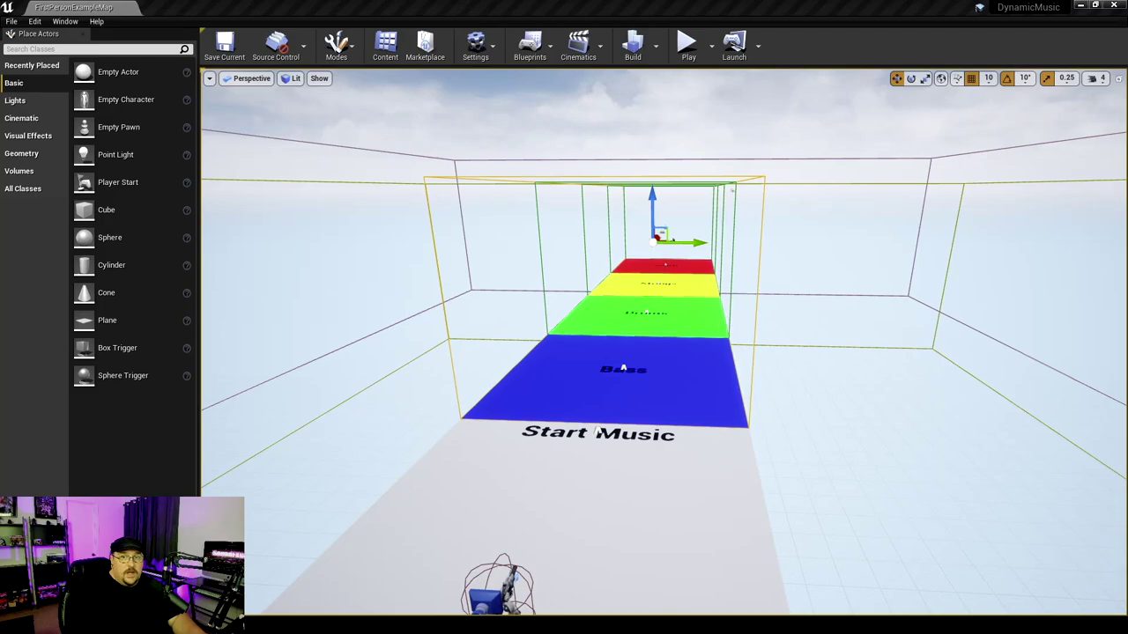
left_click(350, 421)
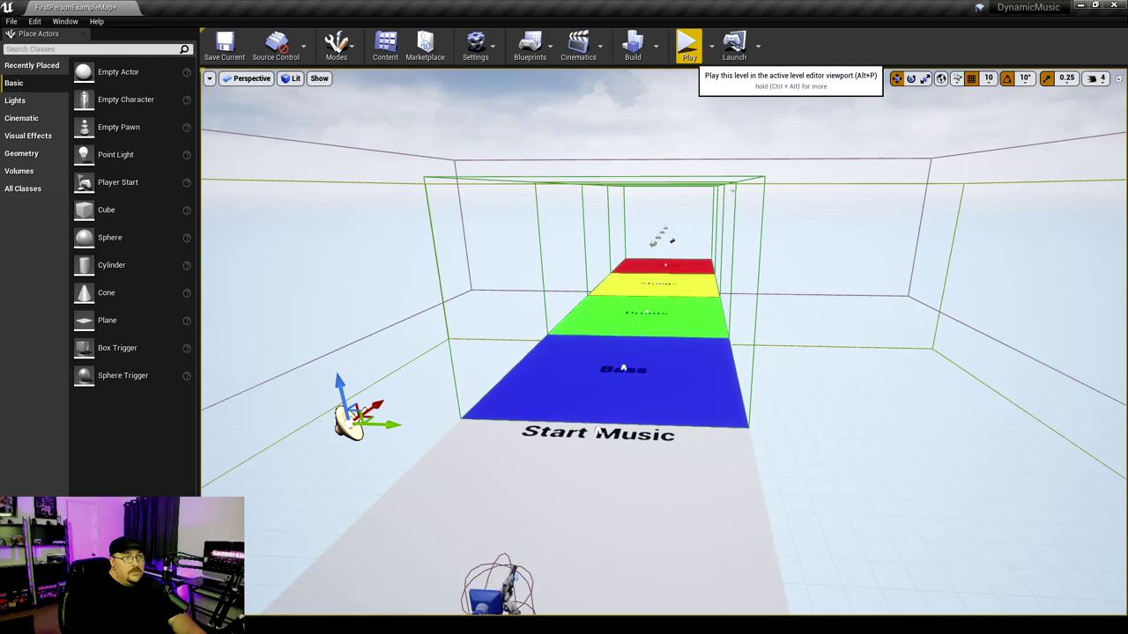
left_click(689, 46)
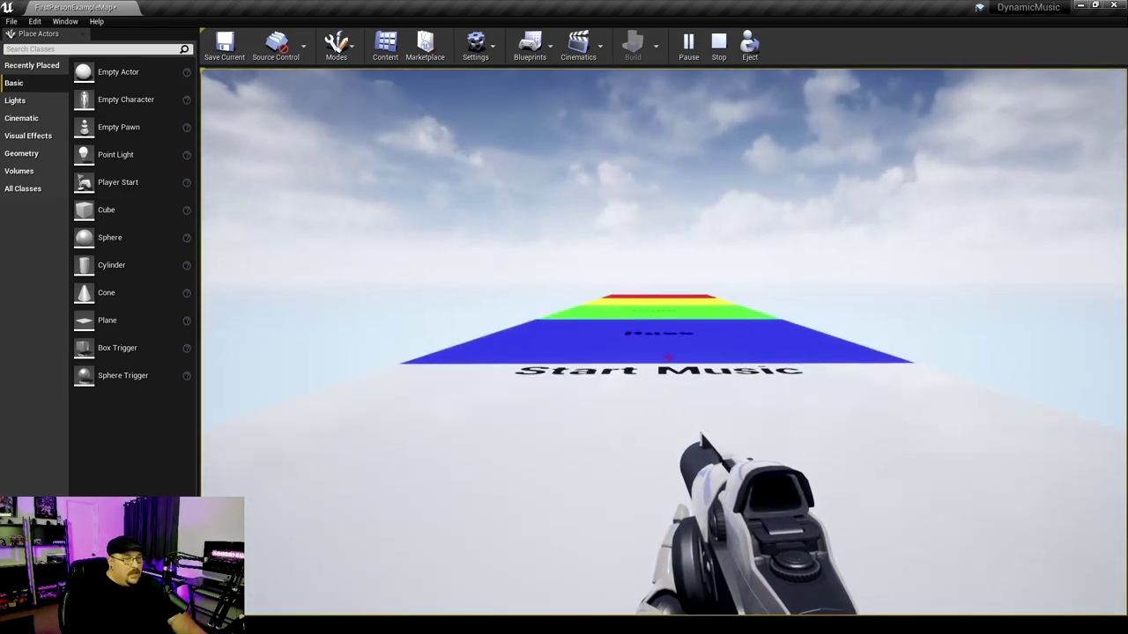
key("w")
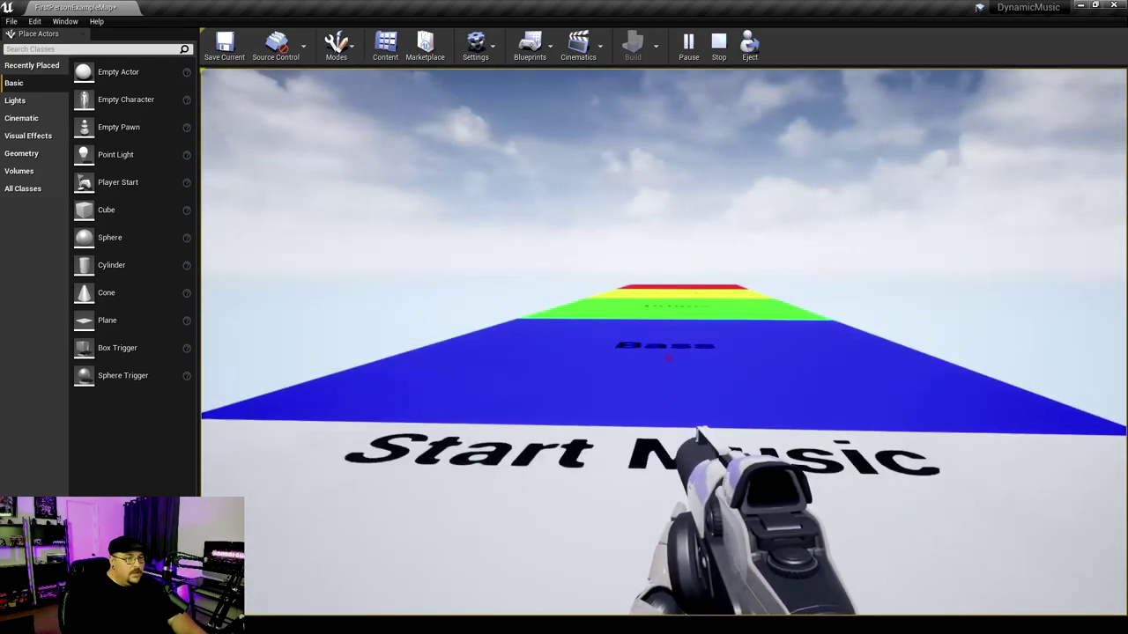
key("w")
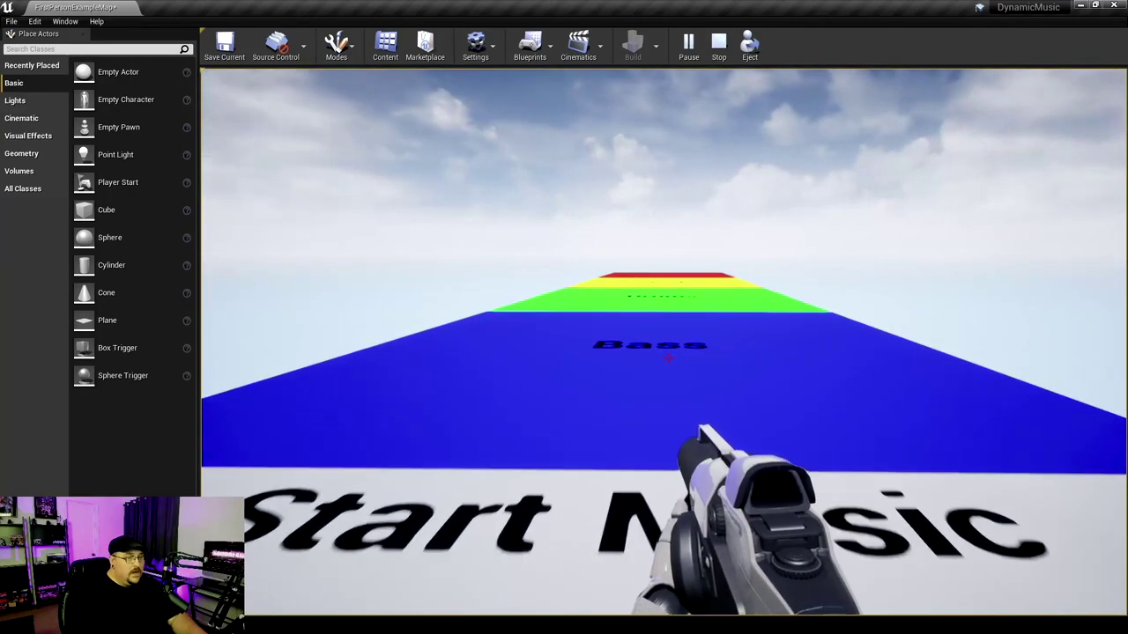
key("w")
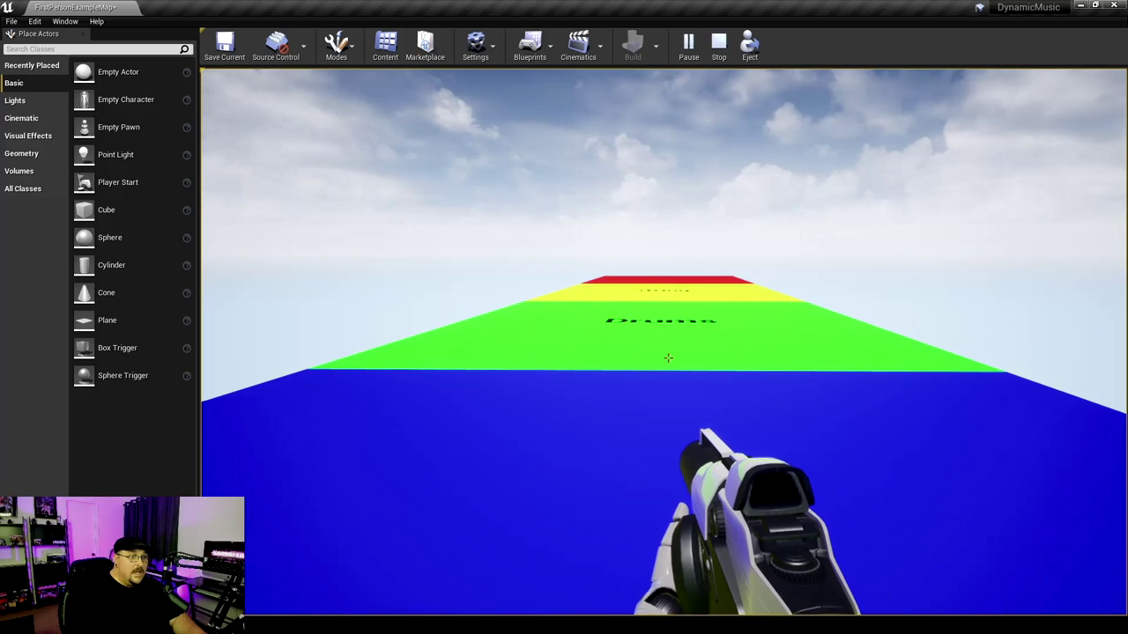
key("s")
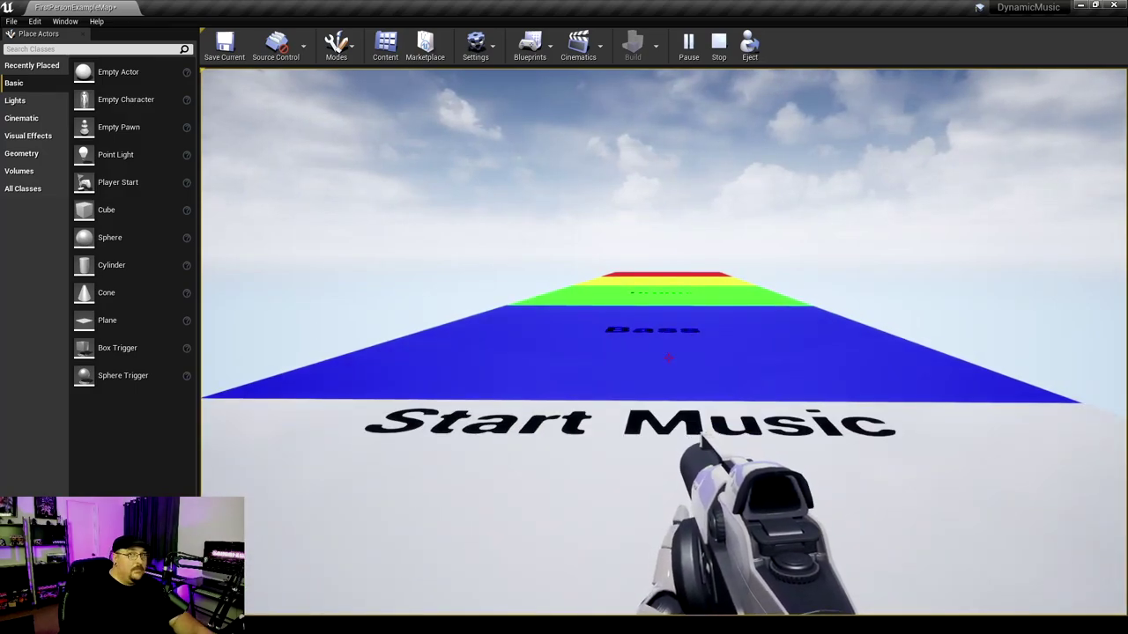
key("Escape")
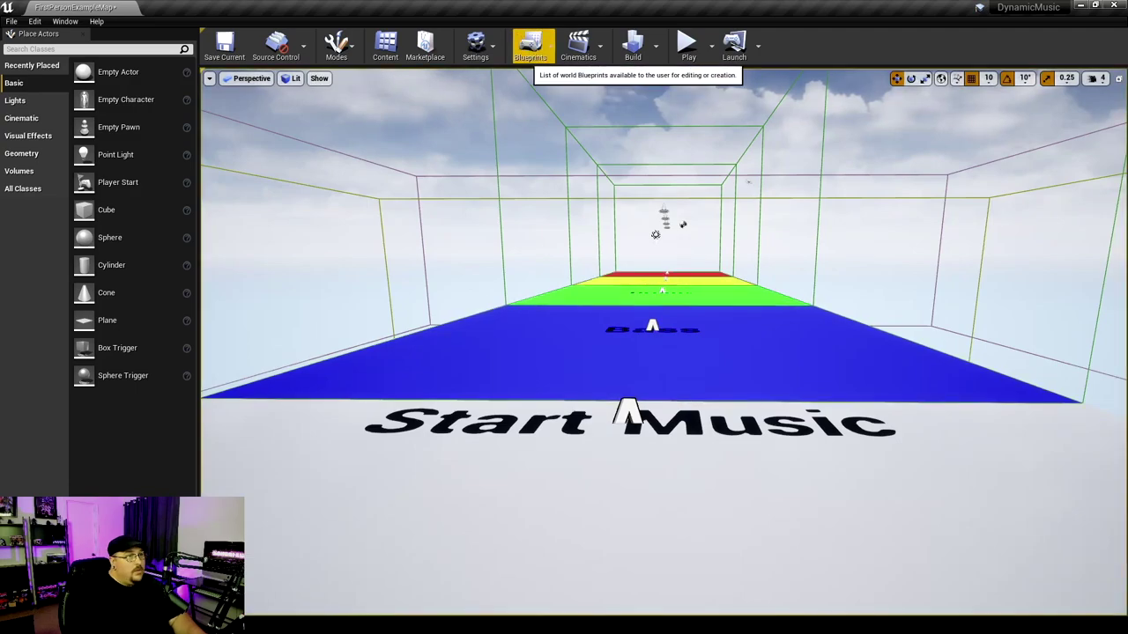
In the Level Blueprint, add begin/end overlap events for Trigger_Drums, Trigger_Strings and Trigger_Synth, wired to Push/Pop nodes using Drum_Mix, Strings_Mix and Synth_Mix, and save
left_click(529, 44)
left_click(582, 132)
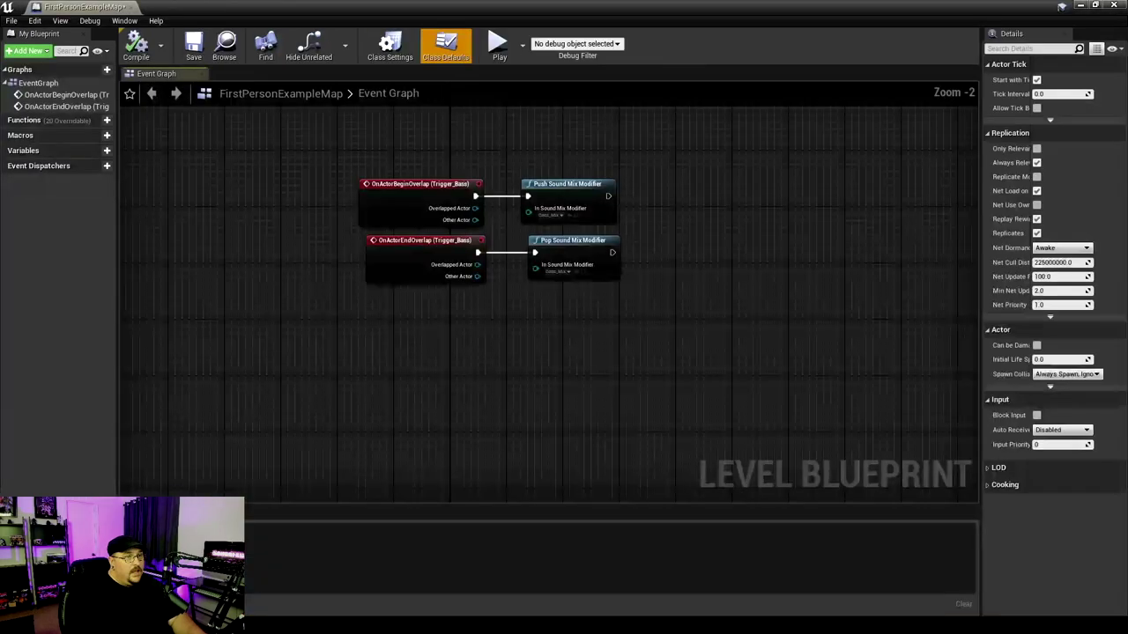
right_click_drag(538, 408, 585, 343)
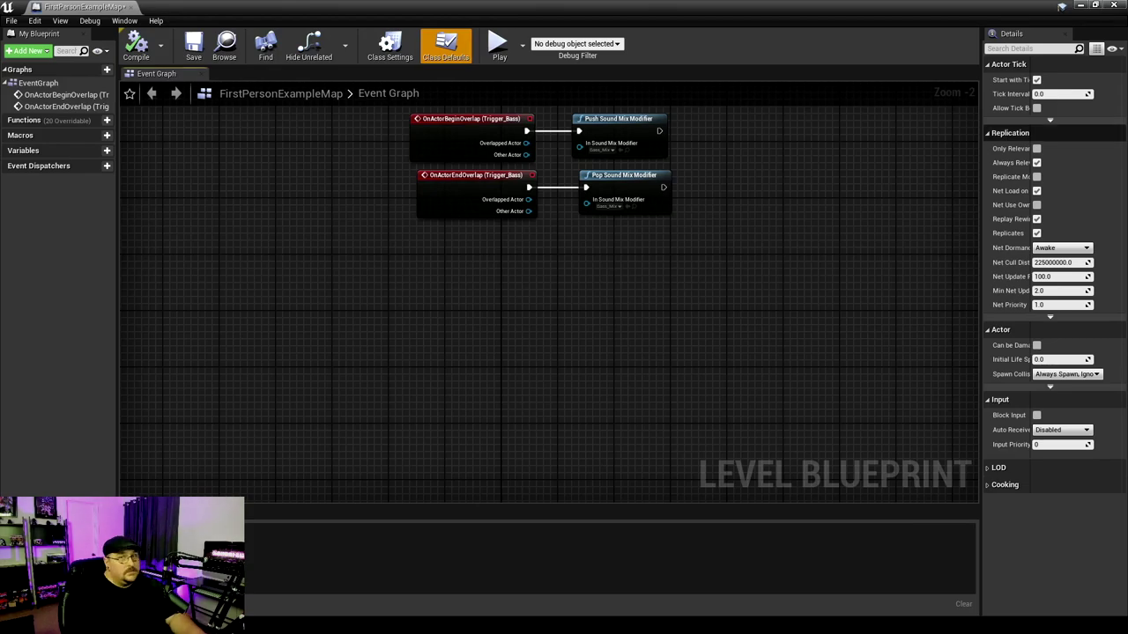
right_click(495, 334)
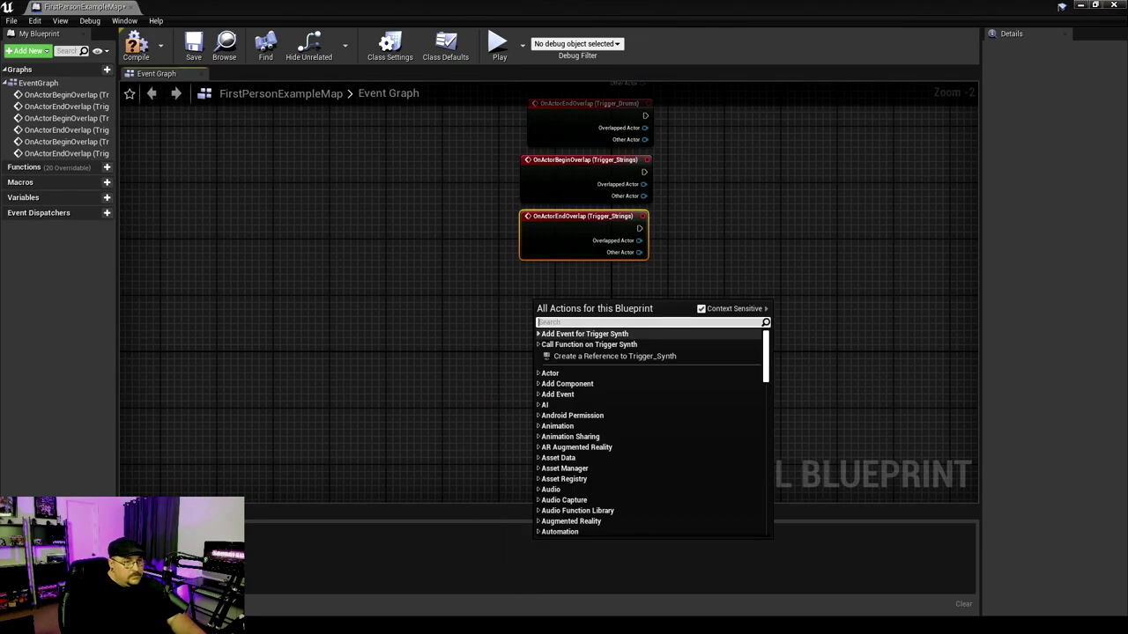
left_click(547, 373)
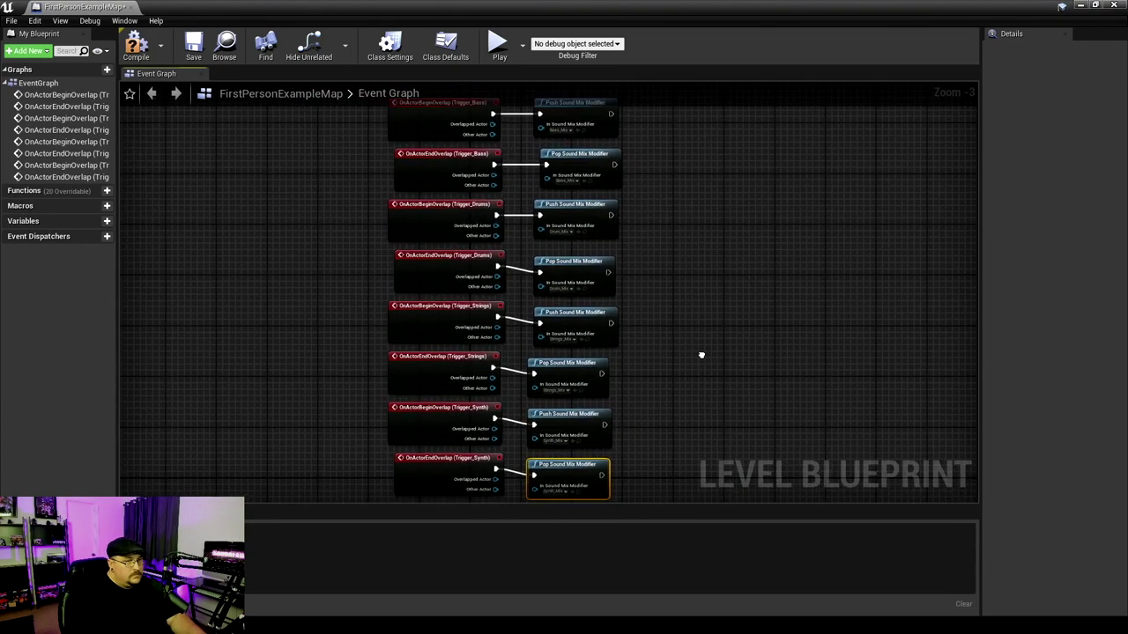
scroll(701, 355, "down", 1)
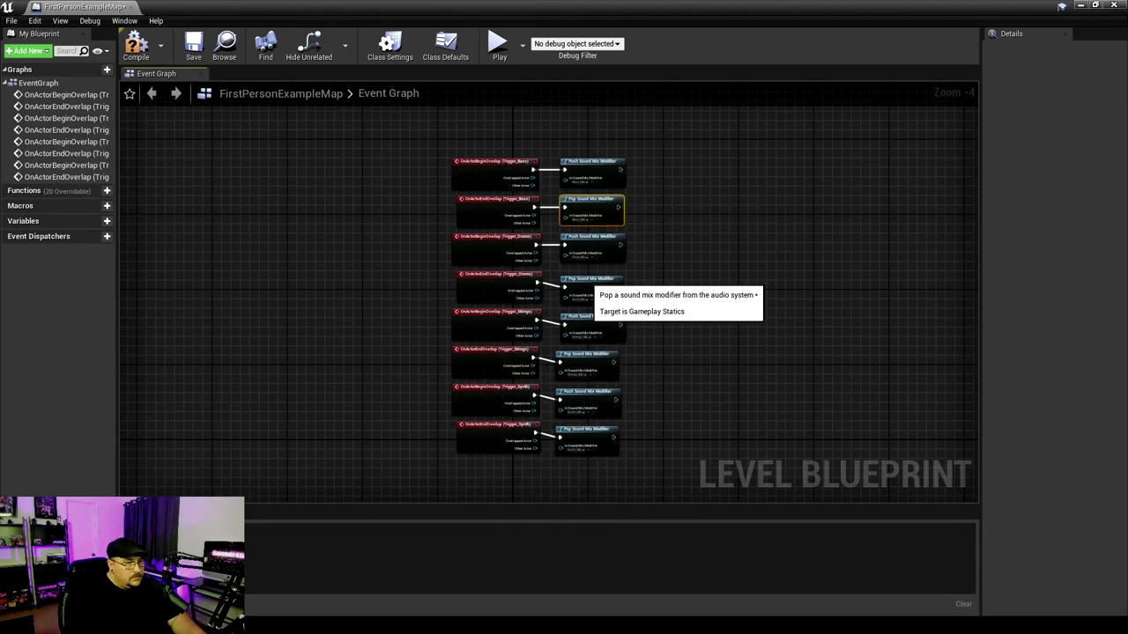
key("ctrl+s")
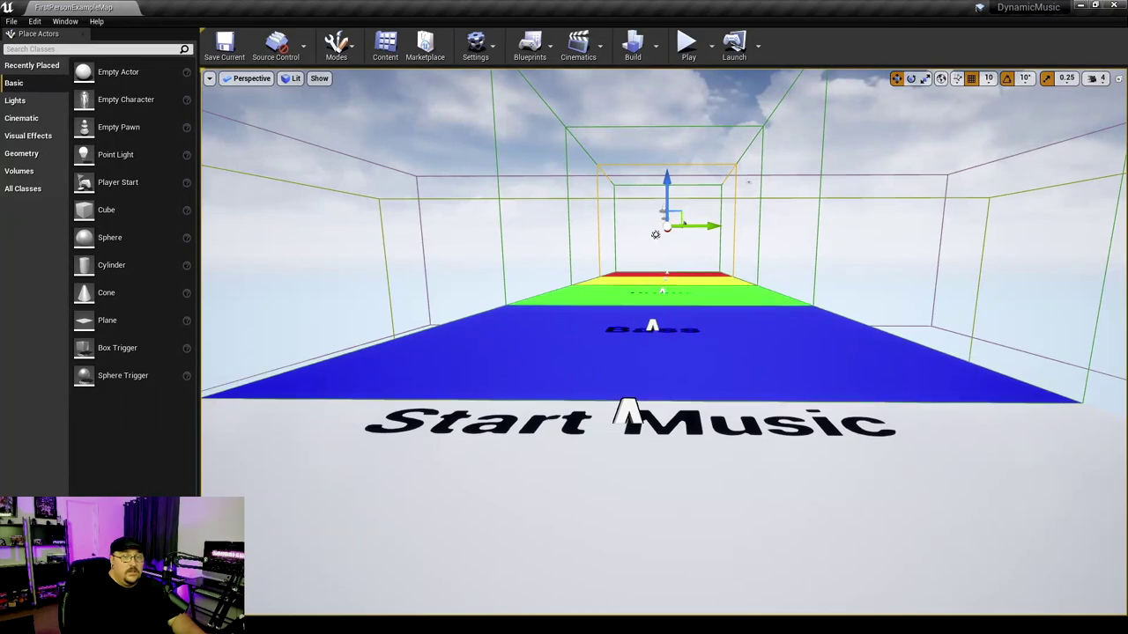
Save the current FirstPersonExampleMap level
key("d")
right_click_drag(664, 341, 481, 360)
key("s")
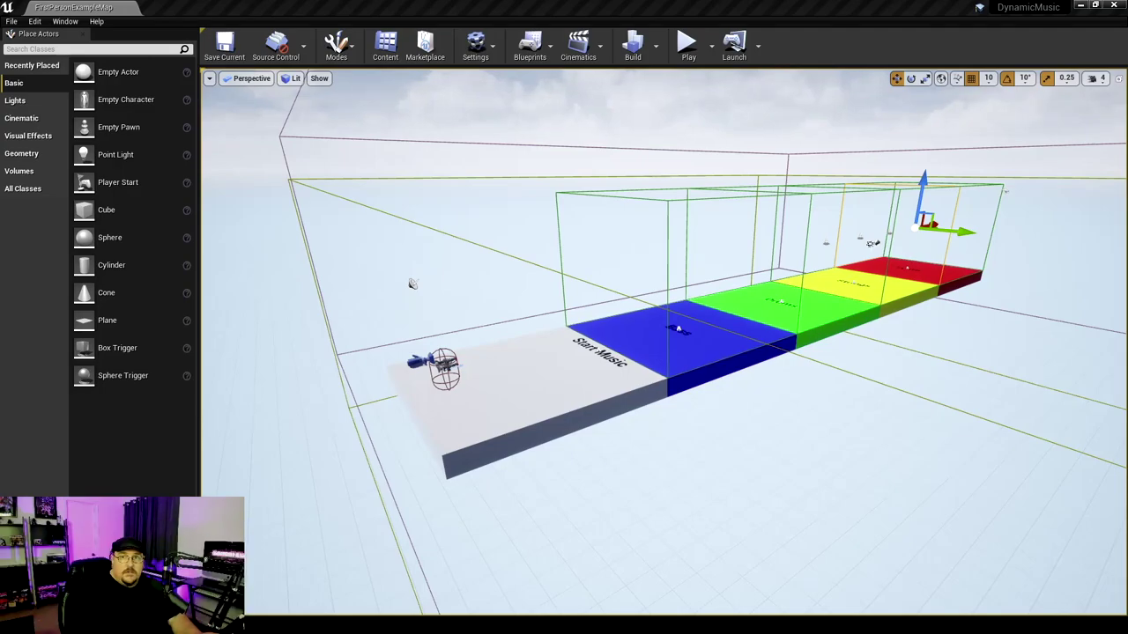
left_click_drag(1127, 292, 393, 234)
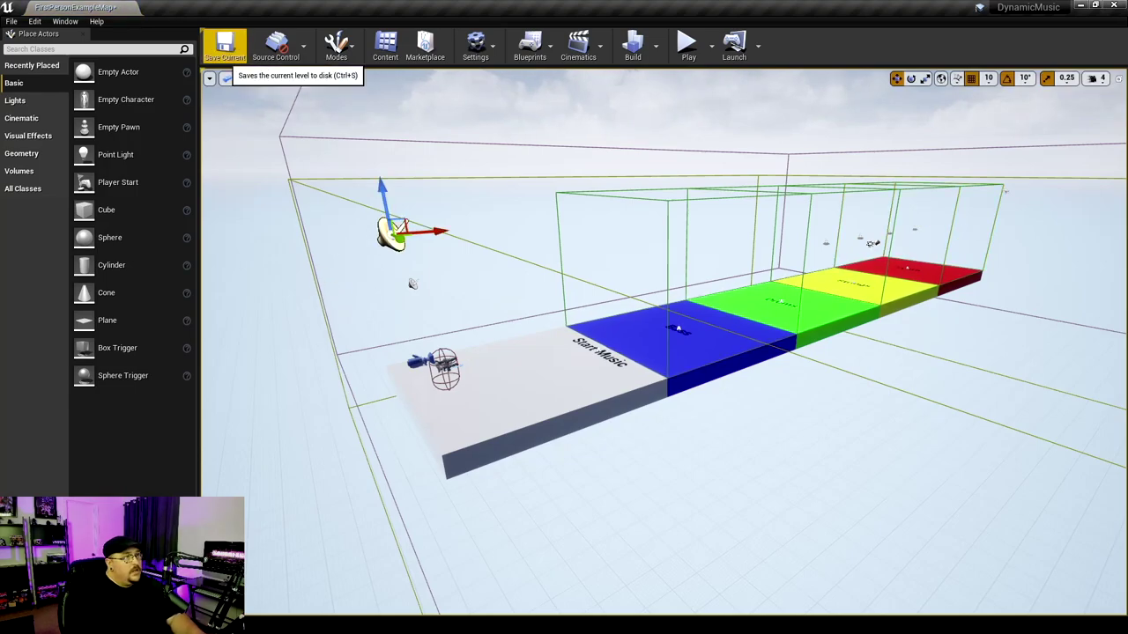
left_click(224, 44)
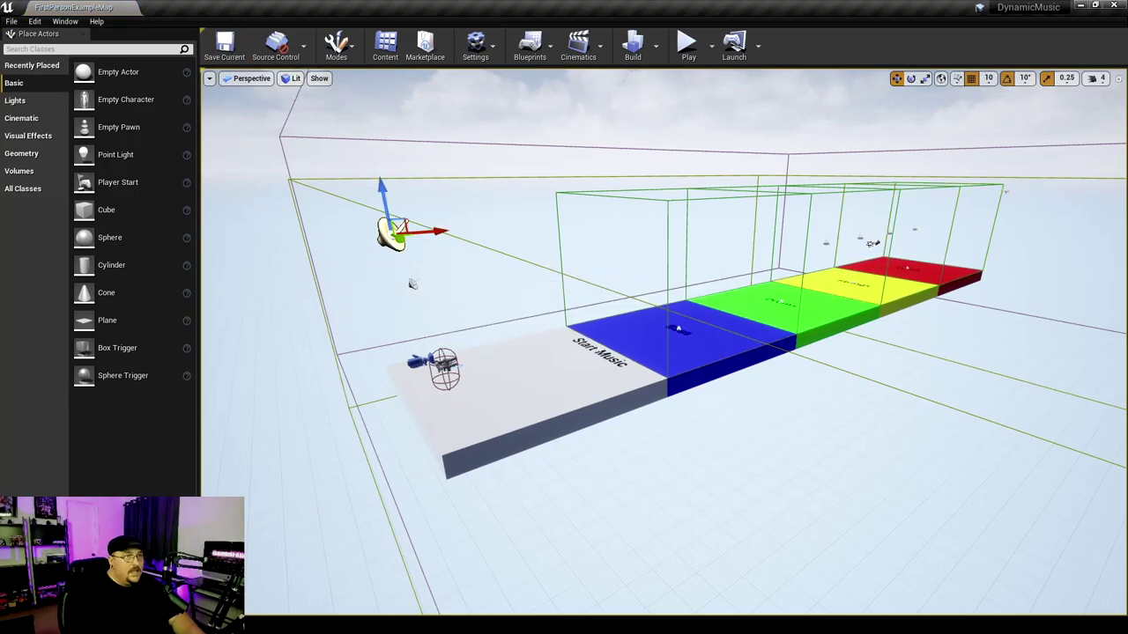
Play-test the level by walking from Start Music across the Bass, Drums and Strings platforms to Synth, checking each music layer
left_click(688, 44)
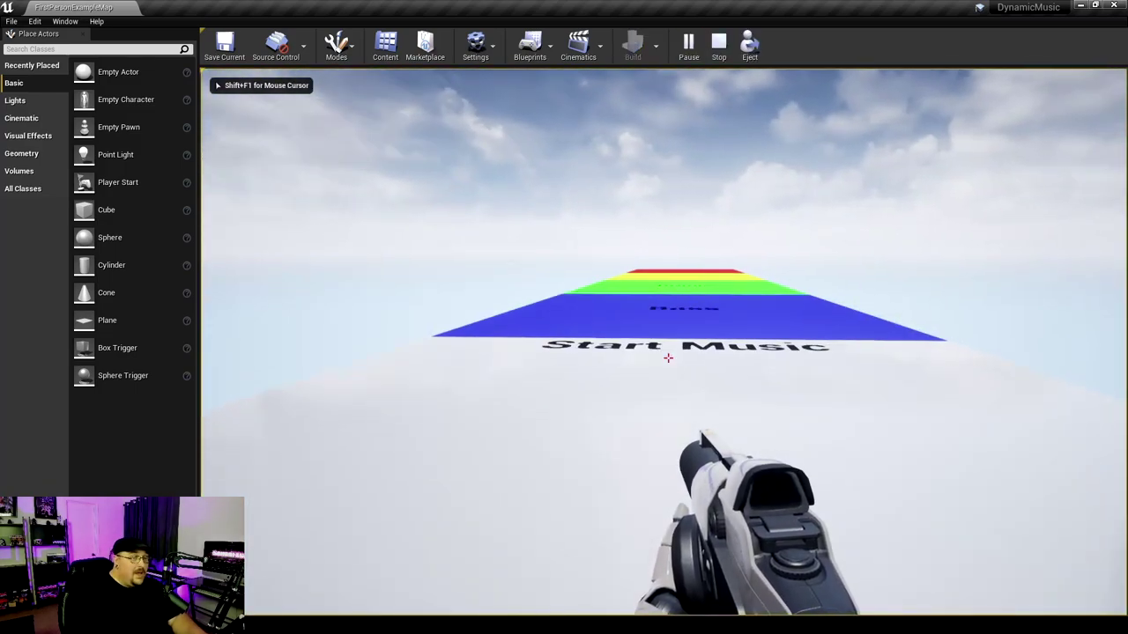
key("w")
key("w")
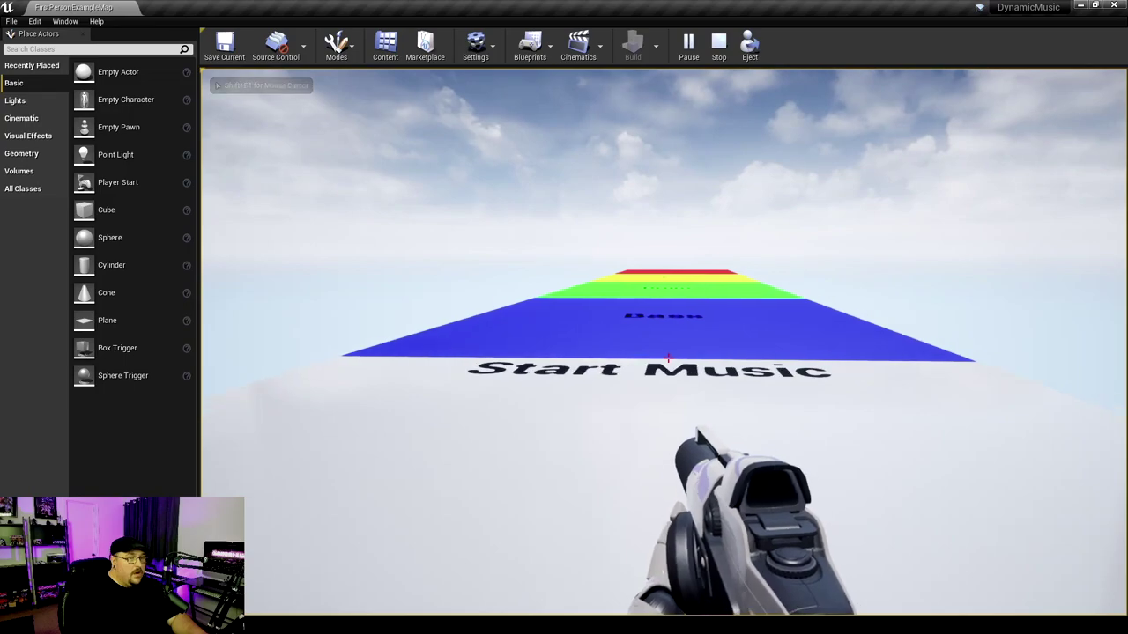
key("w")
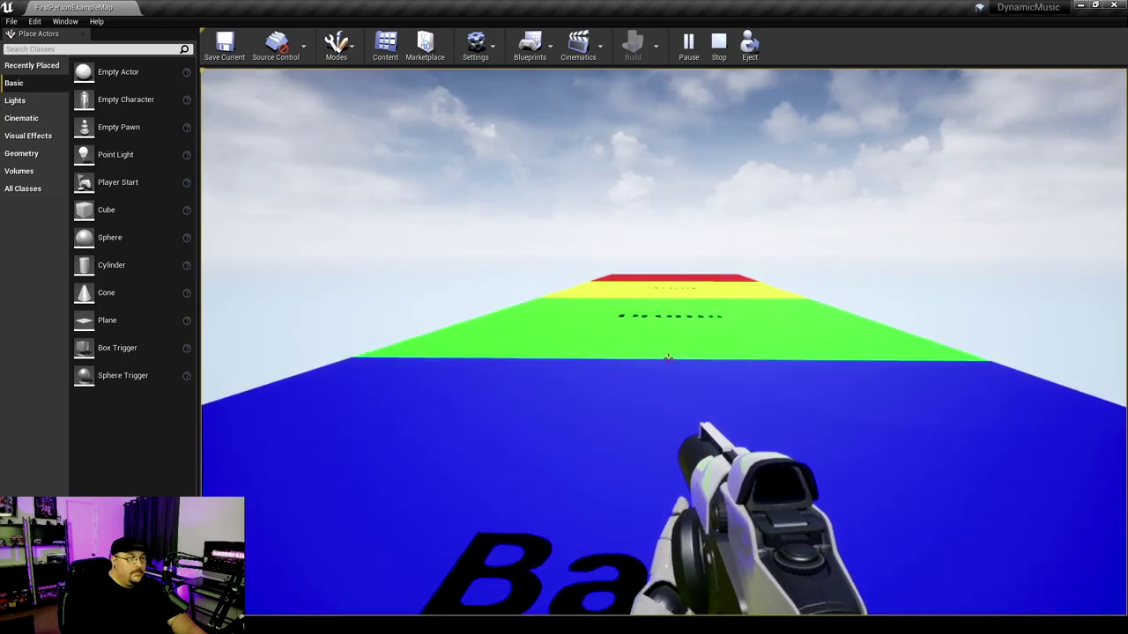
key("a")
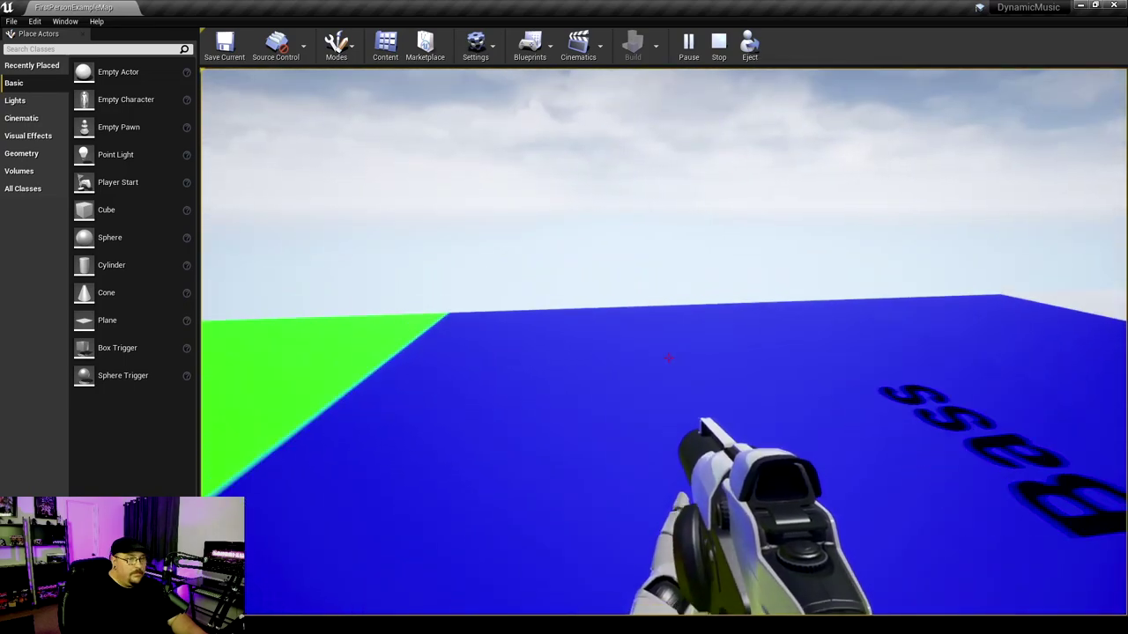
key("w")
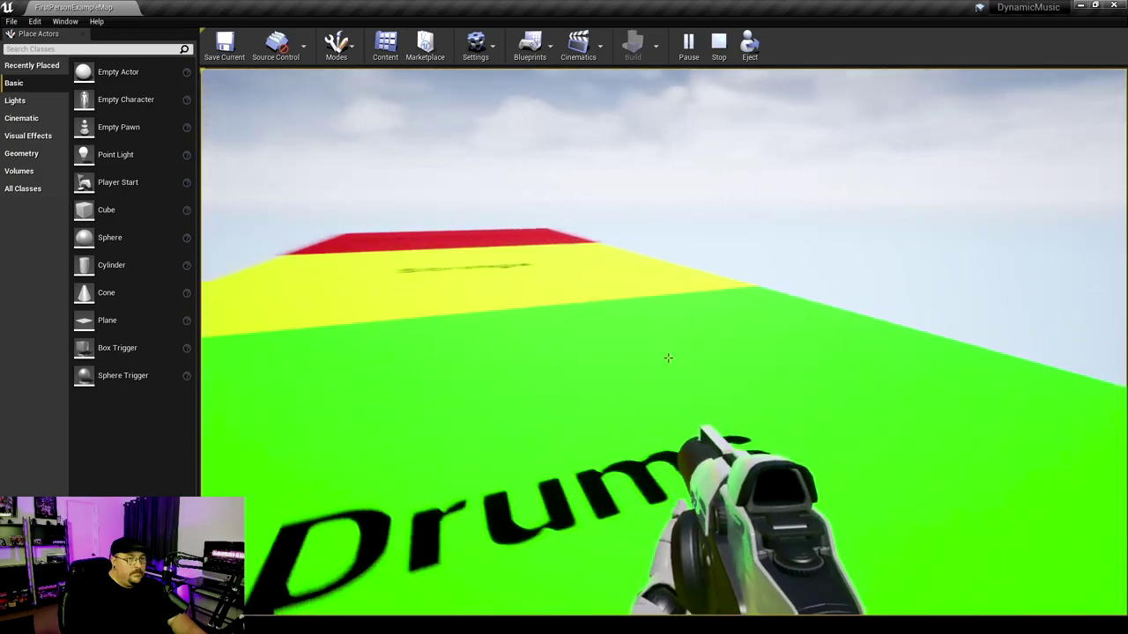
key("w")
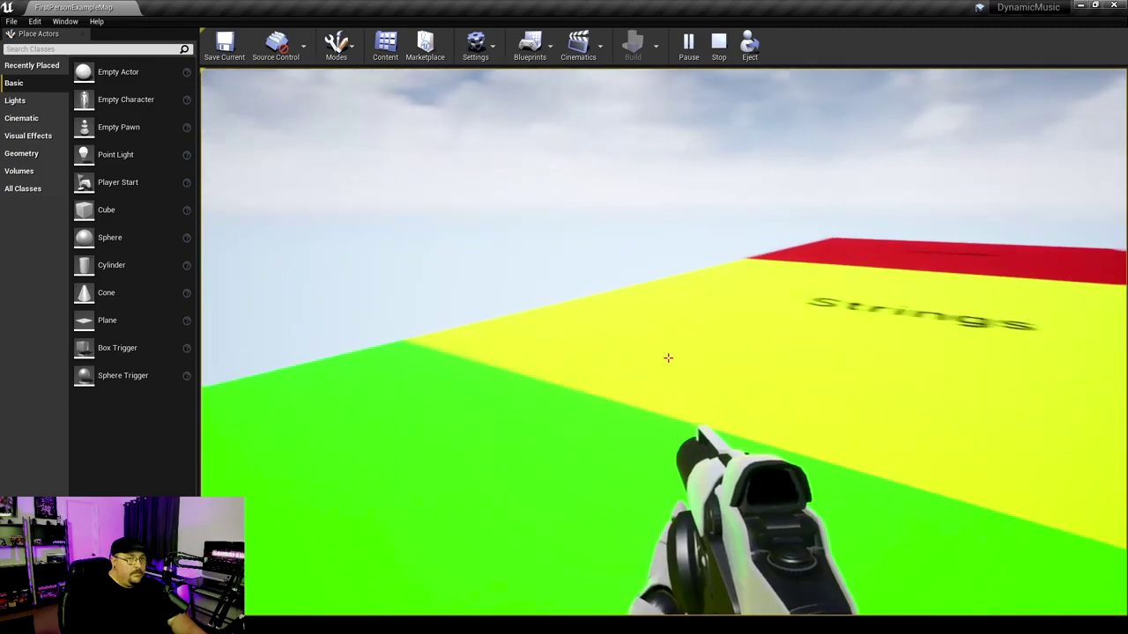
key("w")
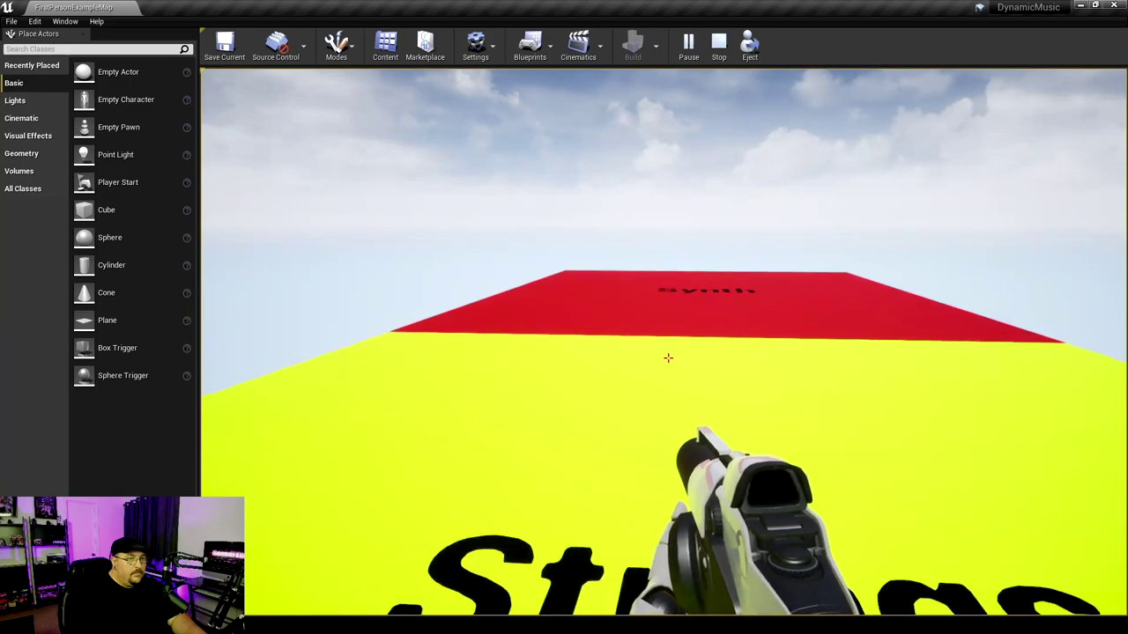
key("w")
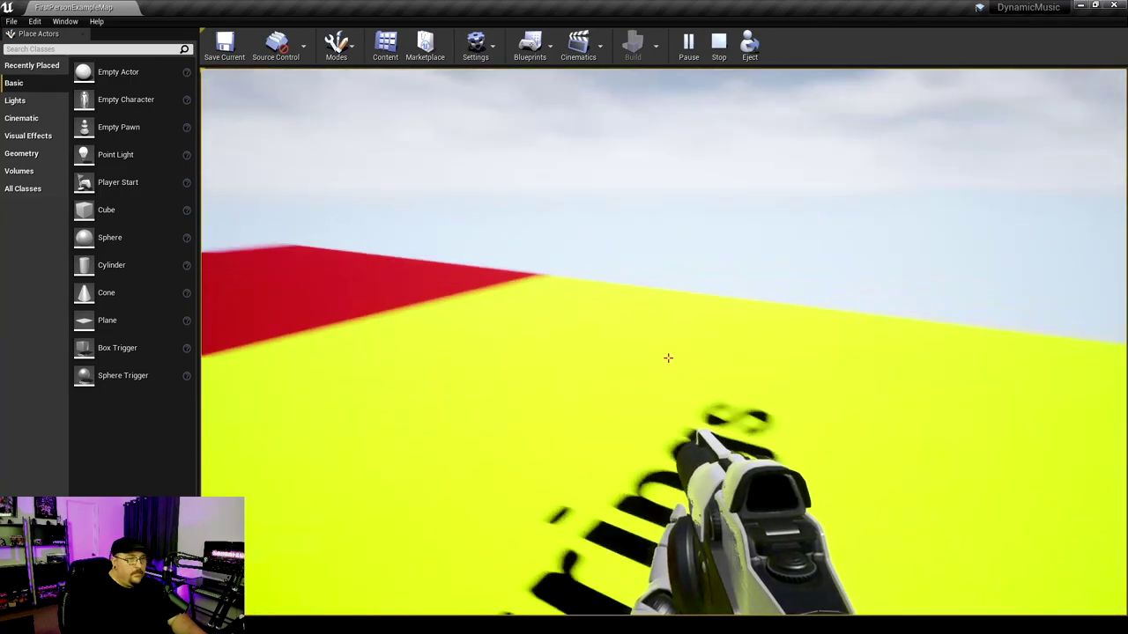
key("w")
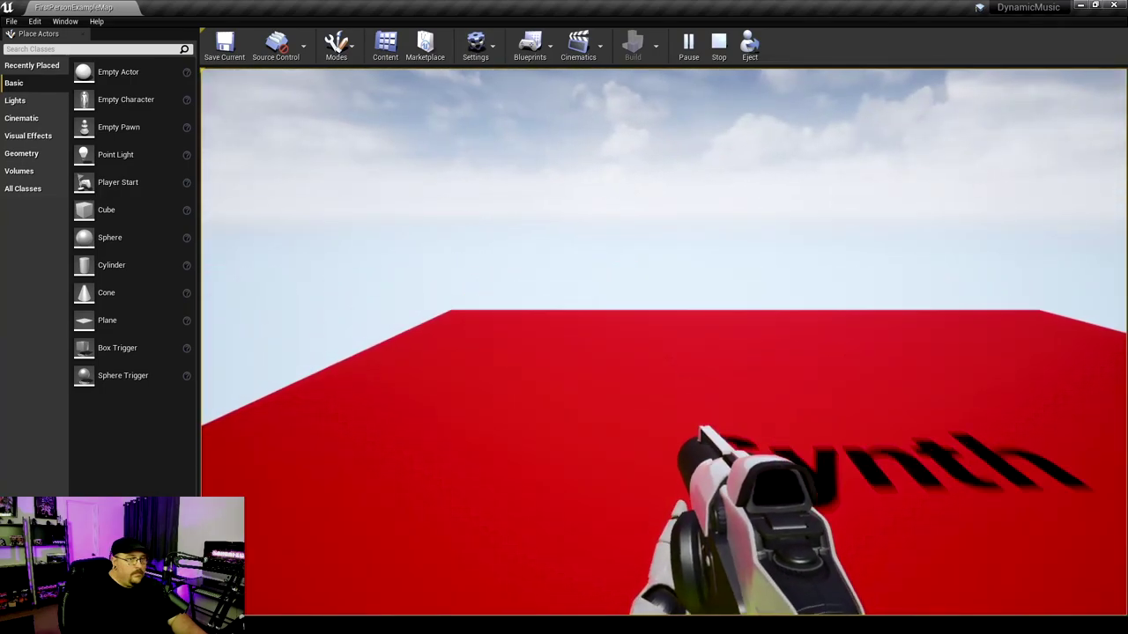
key("a")
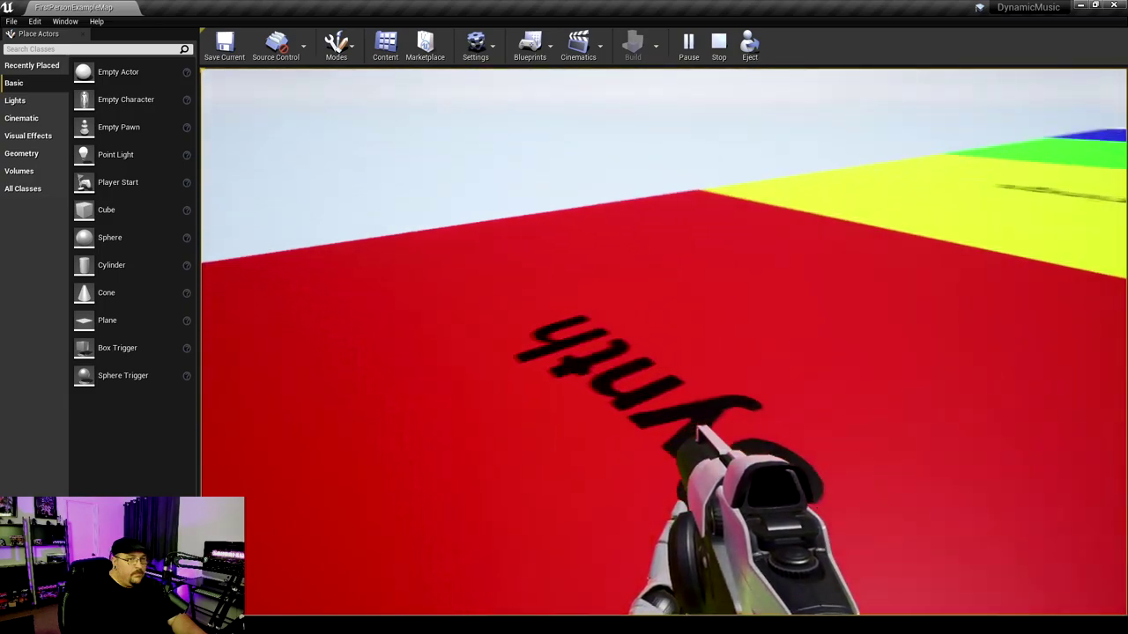
key("a")
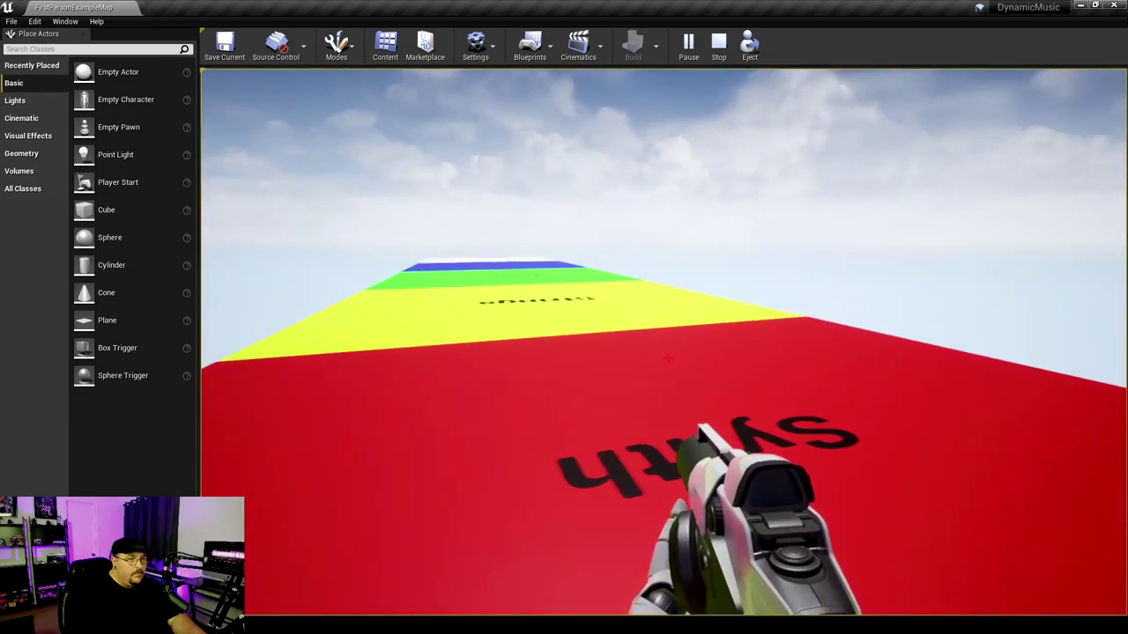
Walk back from Synth through Strings, Drums and Bass to Start Music to check the layer changes, and end the play session
key("w")
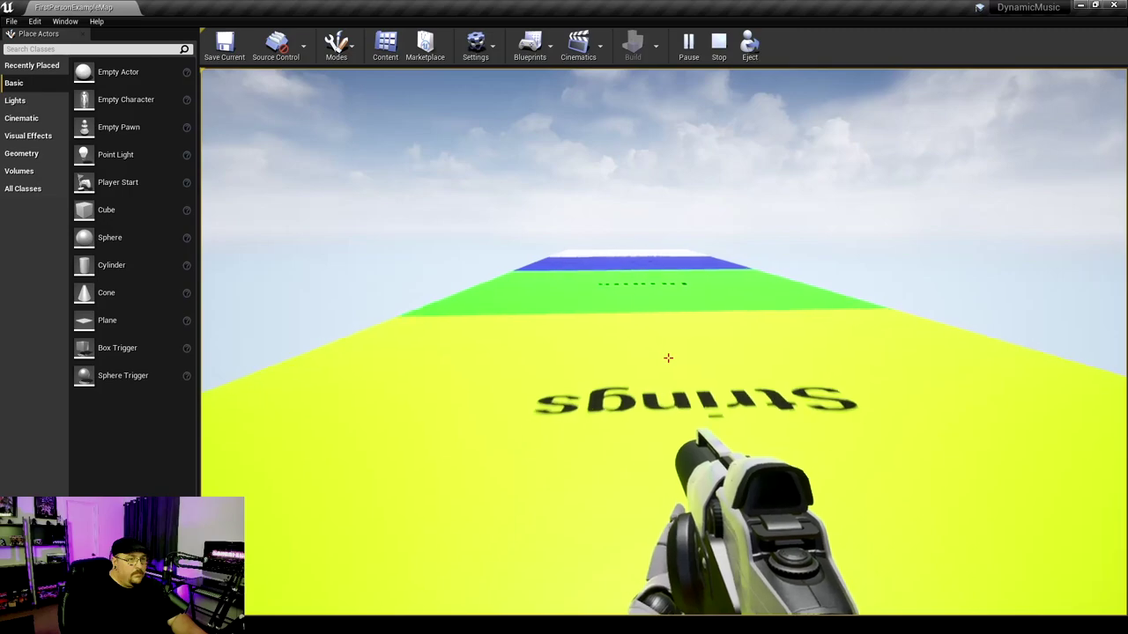
key("w")
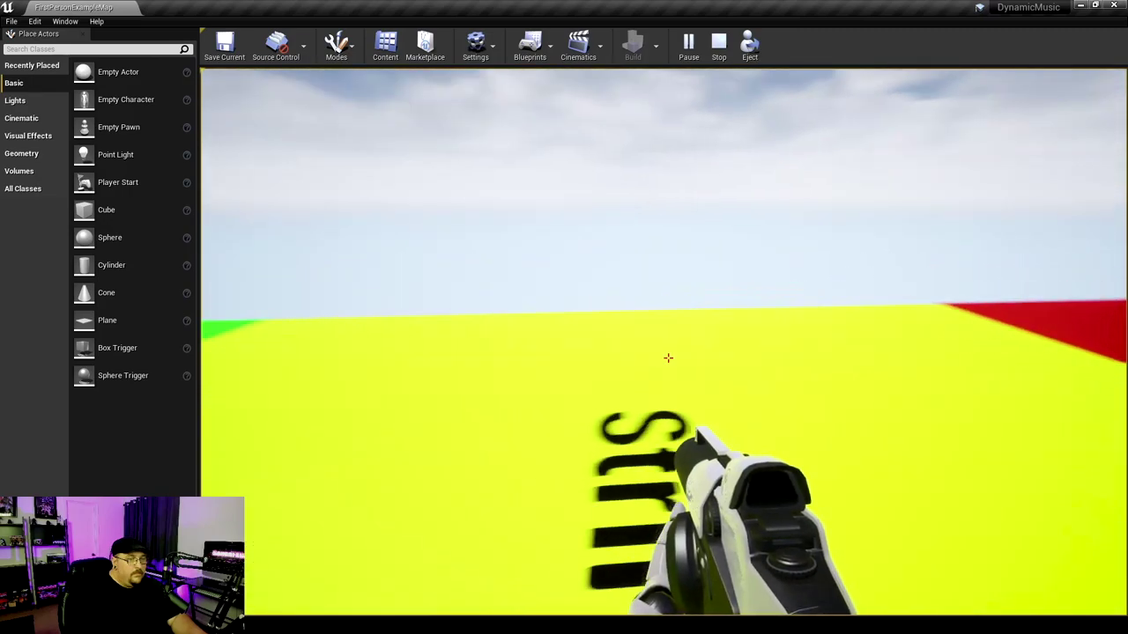
key("w")
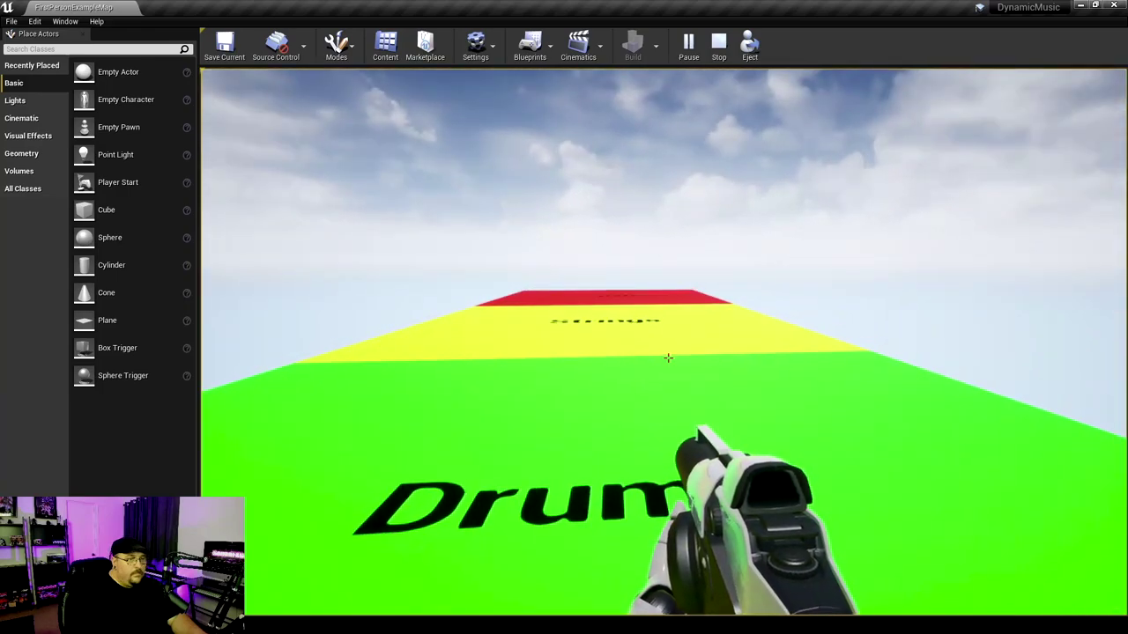
key("s")
key("s")
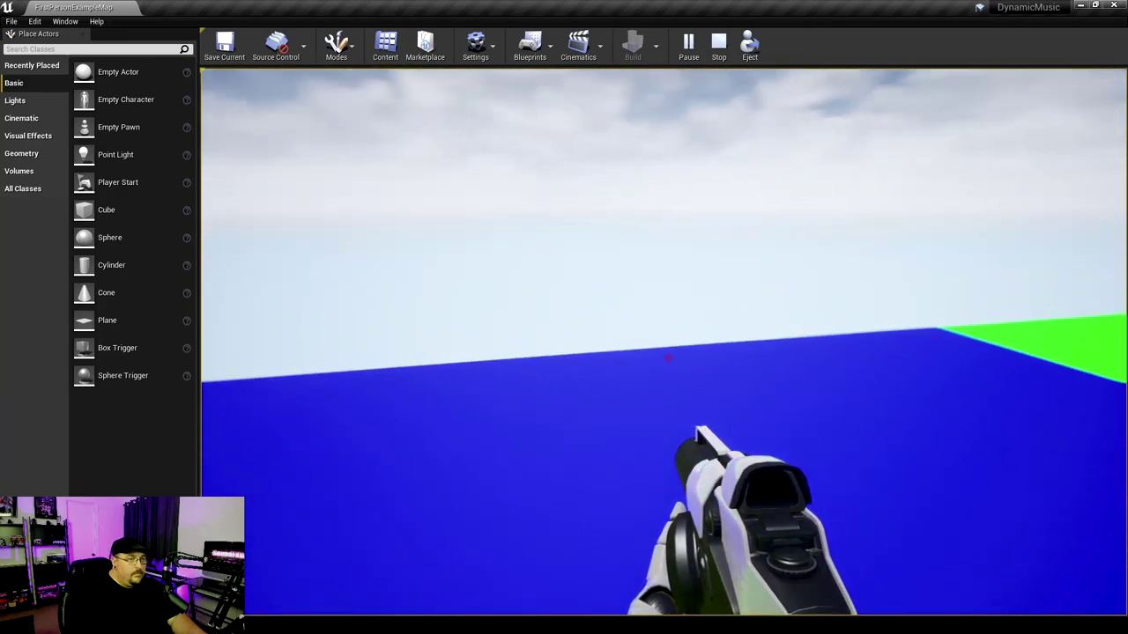
key("w")
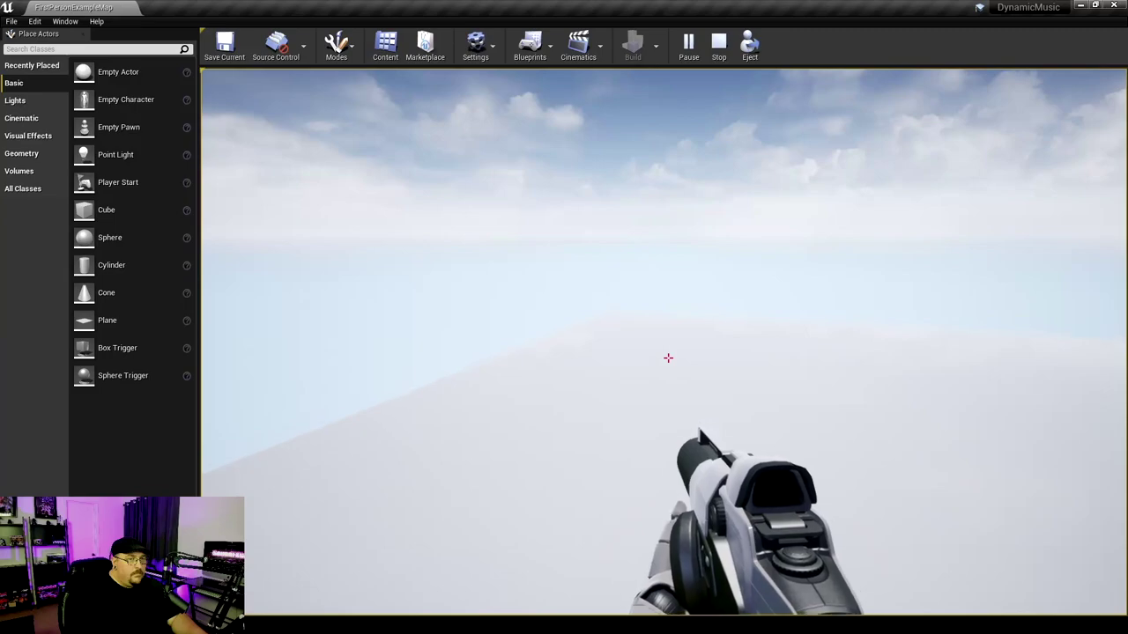
key("Escape")
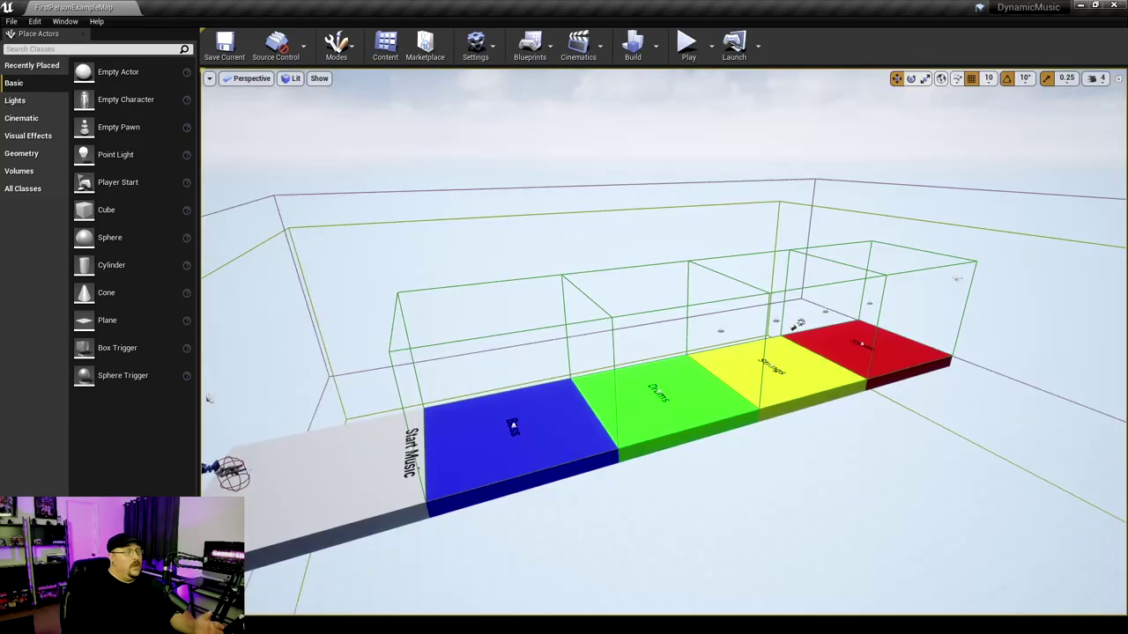